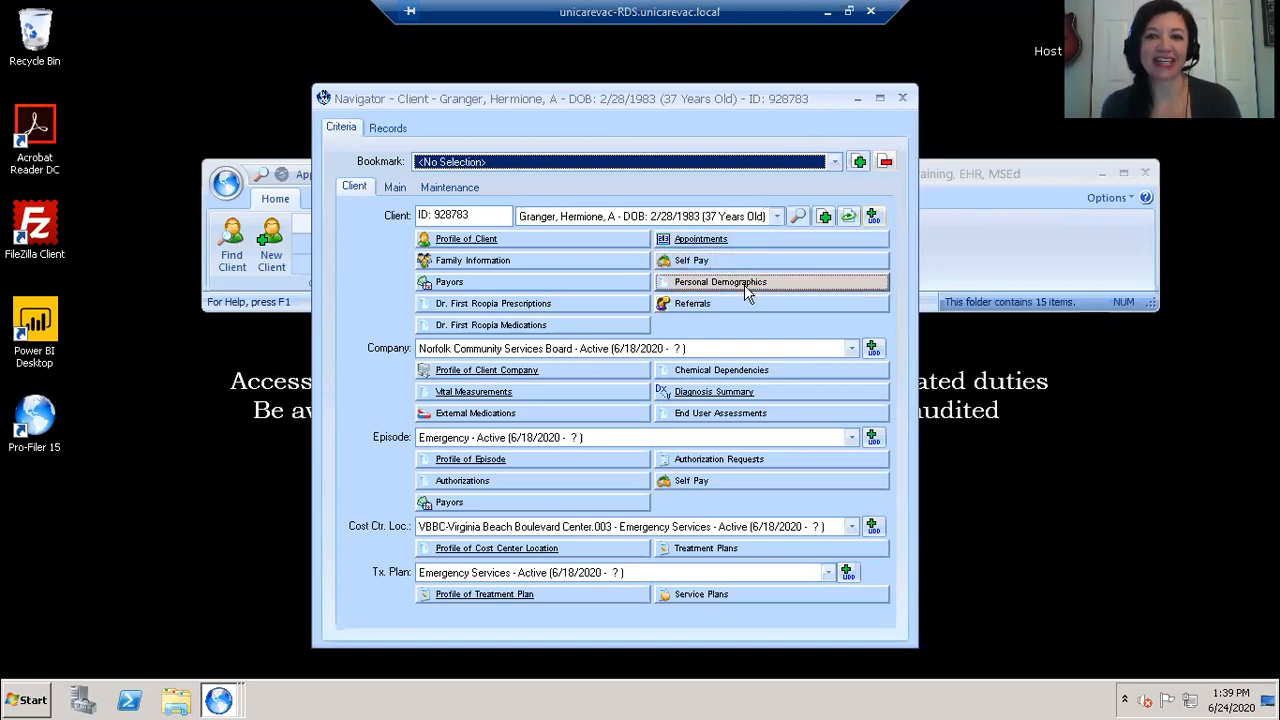
# Open the client's profile and bring up the client's Personal Demographics records
pyautogui.click(525, 244)
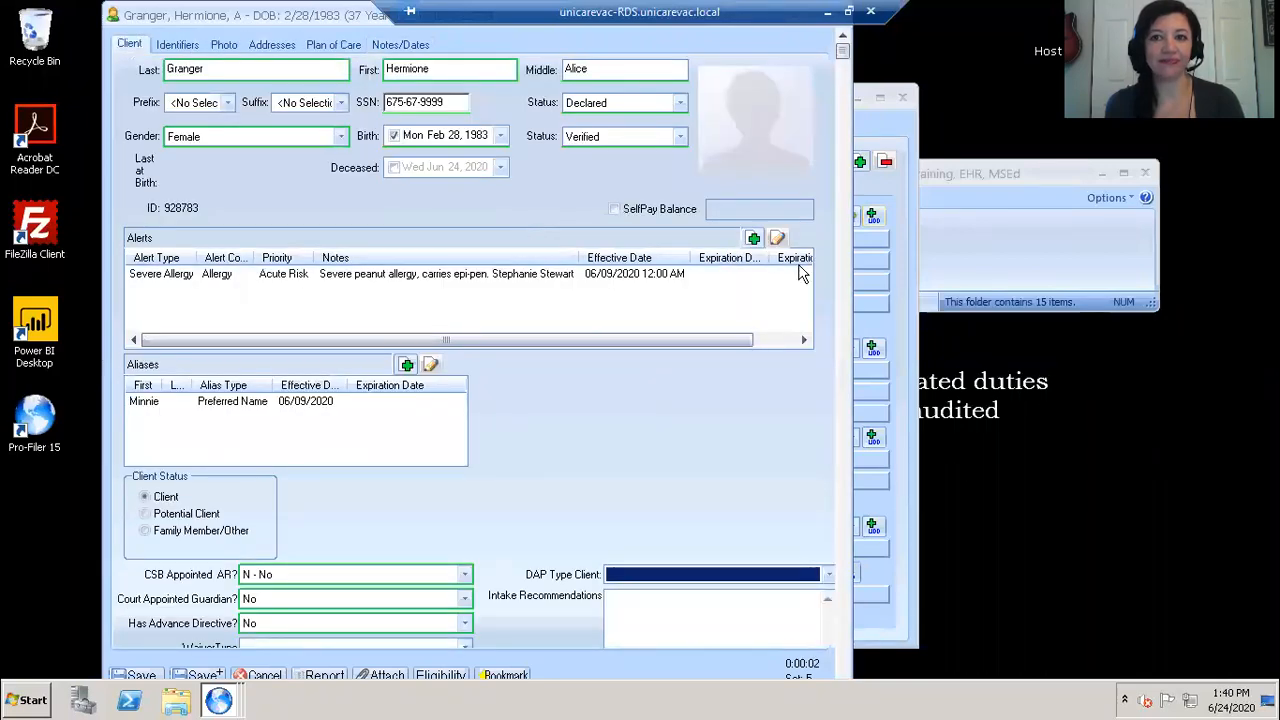
pyautogui.scroll(-4, 845, 275)
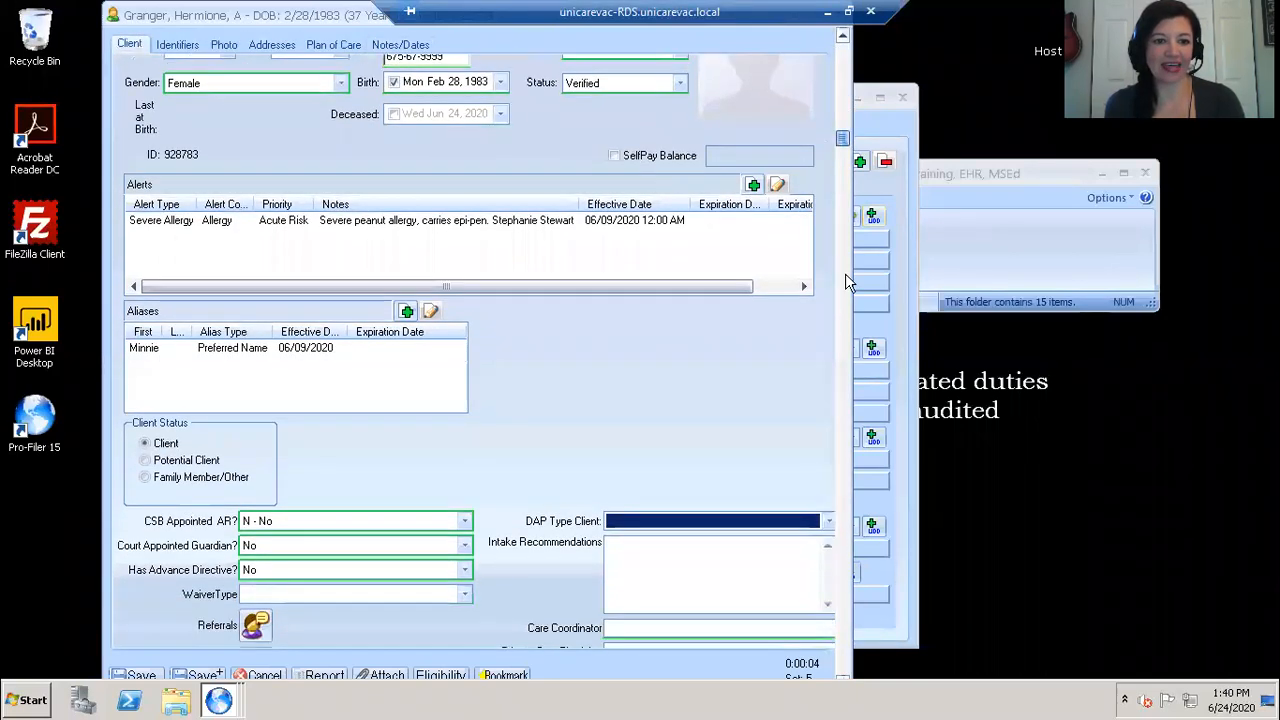
pyautogui.scroll(-1, 843, 378)
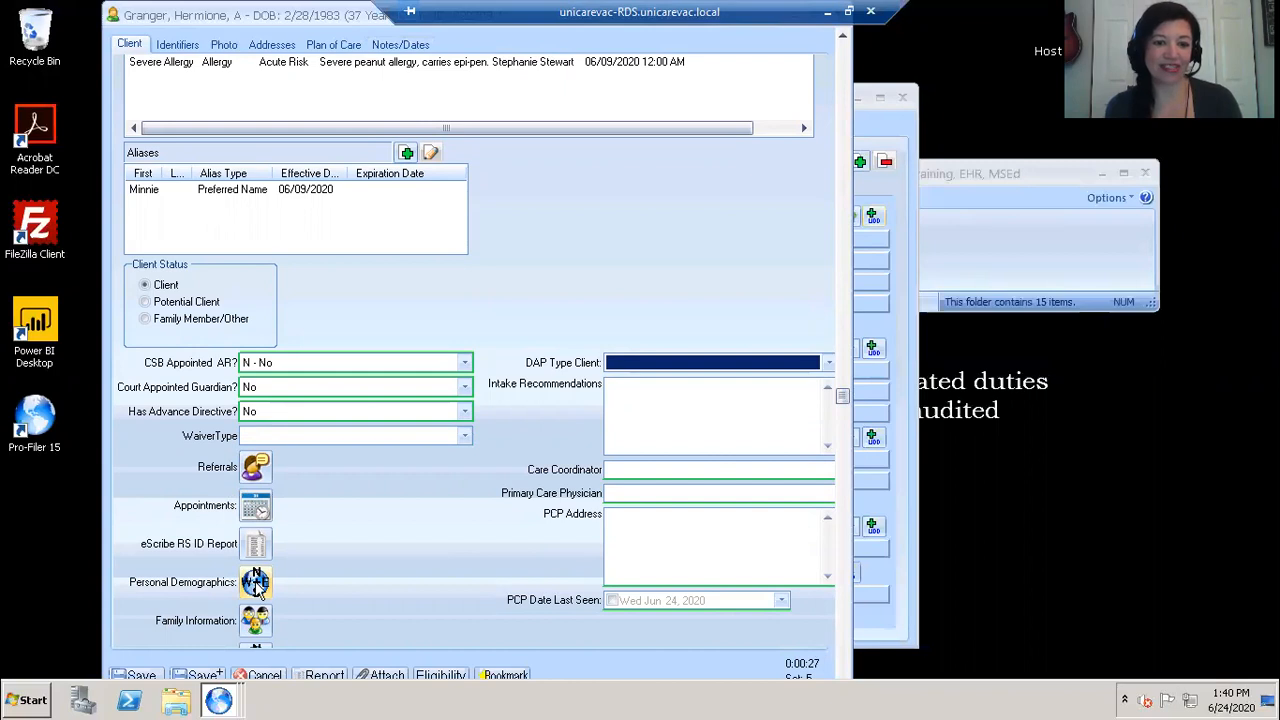
pyautogui.click(255, 583)
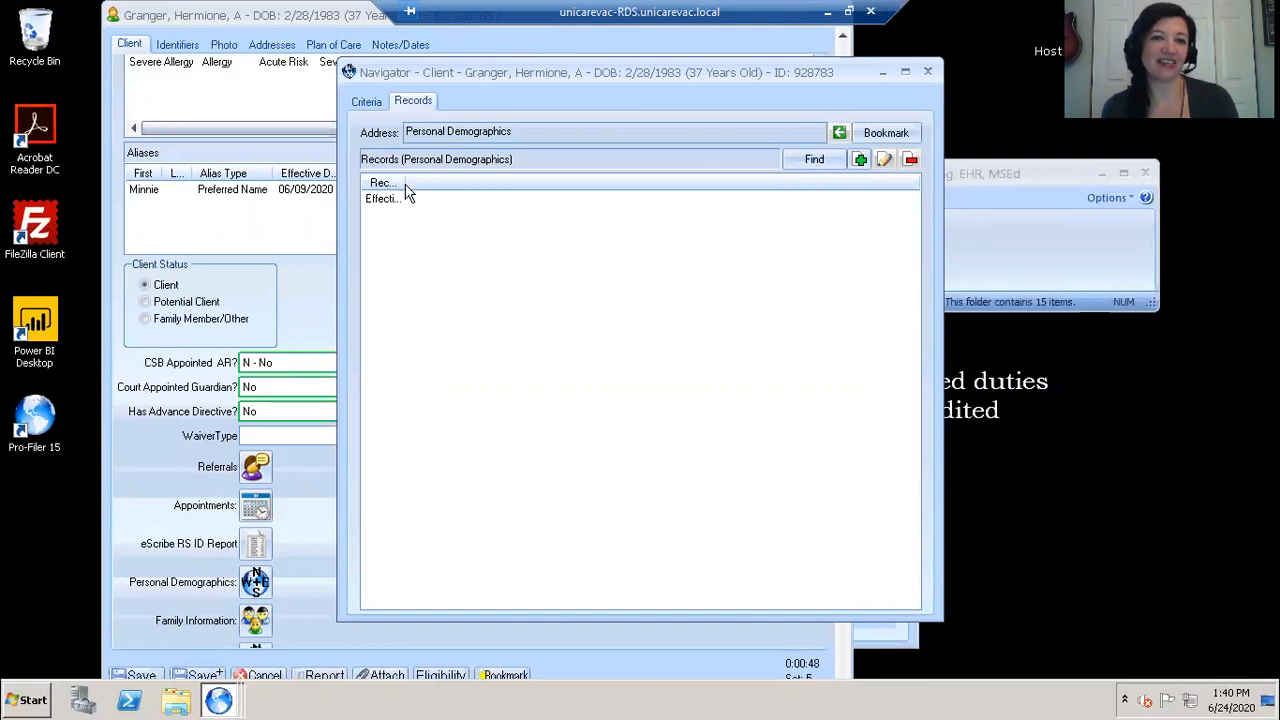
# Widen the Record column, open the demographics record effective 6/9/2020, and reposition its window
pyautogui.moveTo(403, 182); pyautogui.dragTo(525, 182)
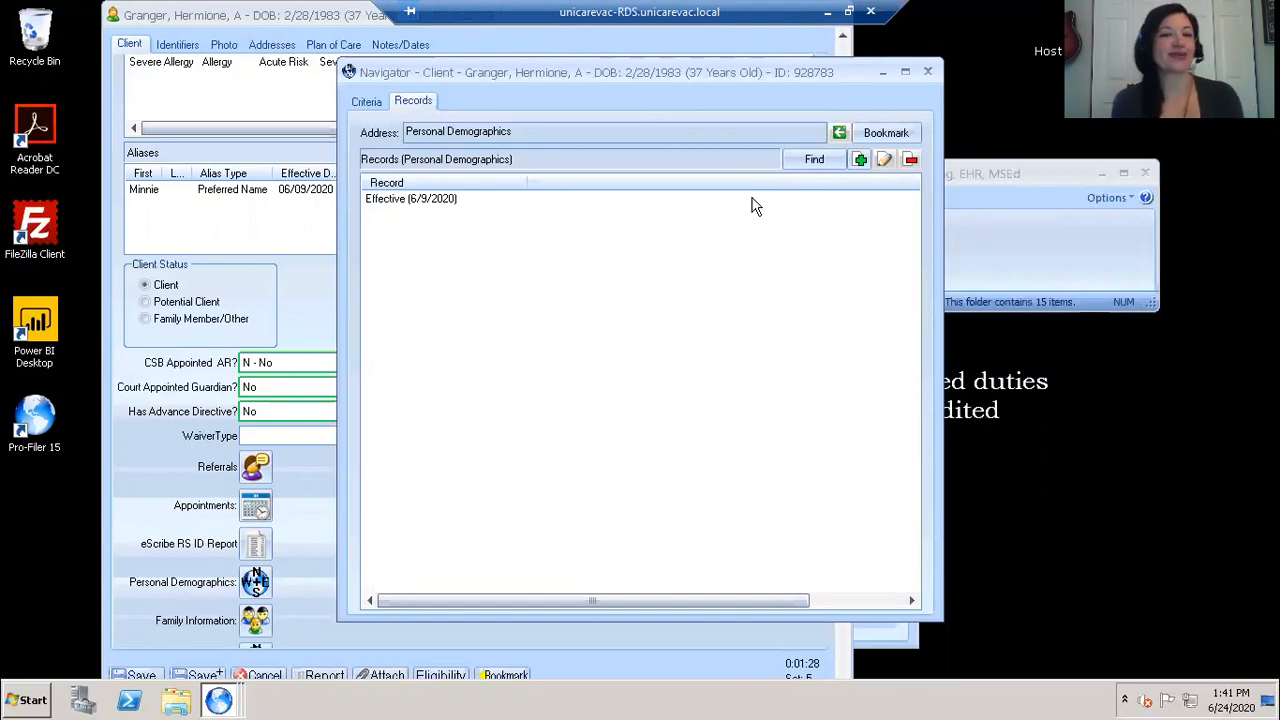
pyautogui.doubleClick(405, 200)
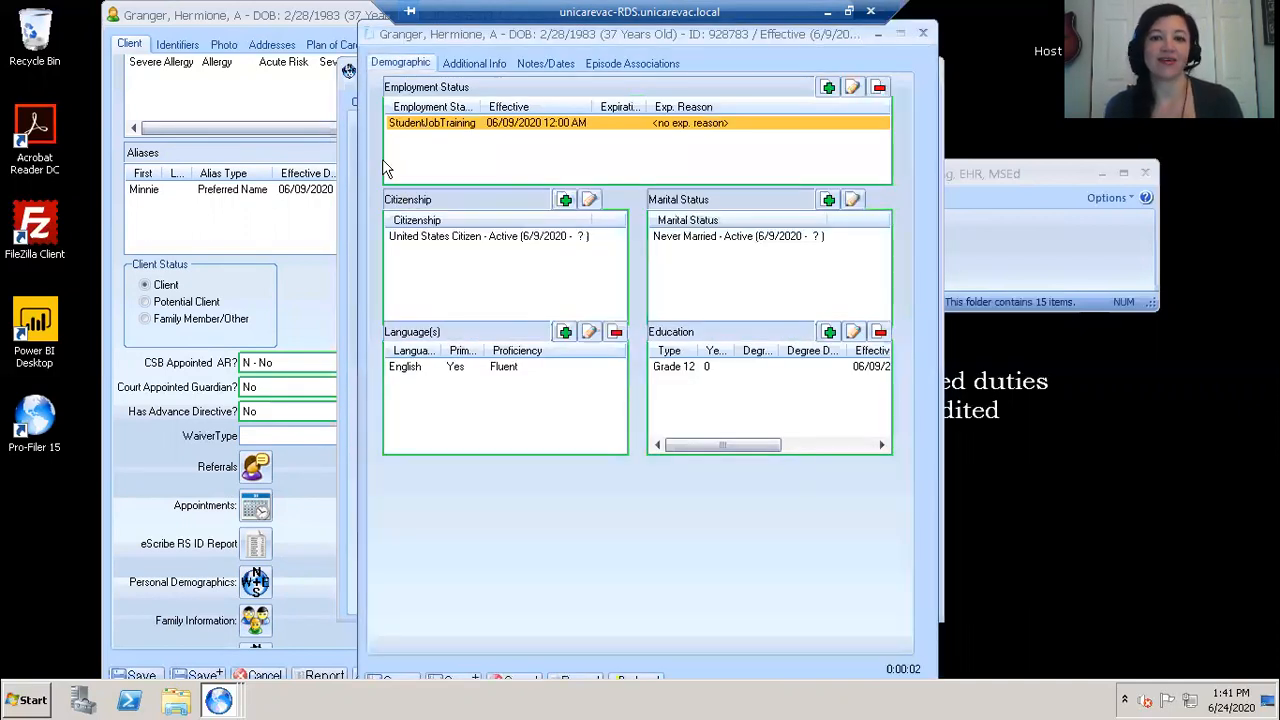
pyautogui.hotkey('alt', 'space')
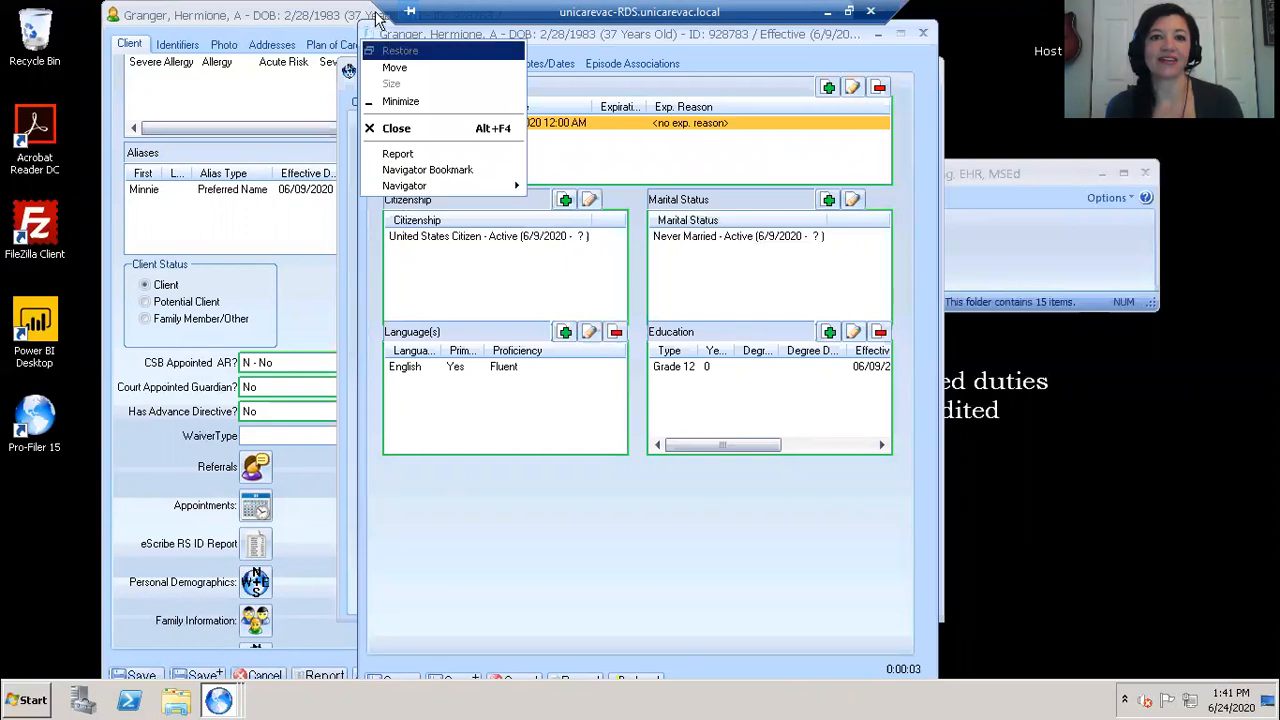
pyautogui.click(385, 28)
pyautogui.moveTo(385, 28); pyautogui.dragTo(367, 78)
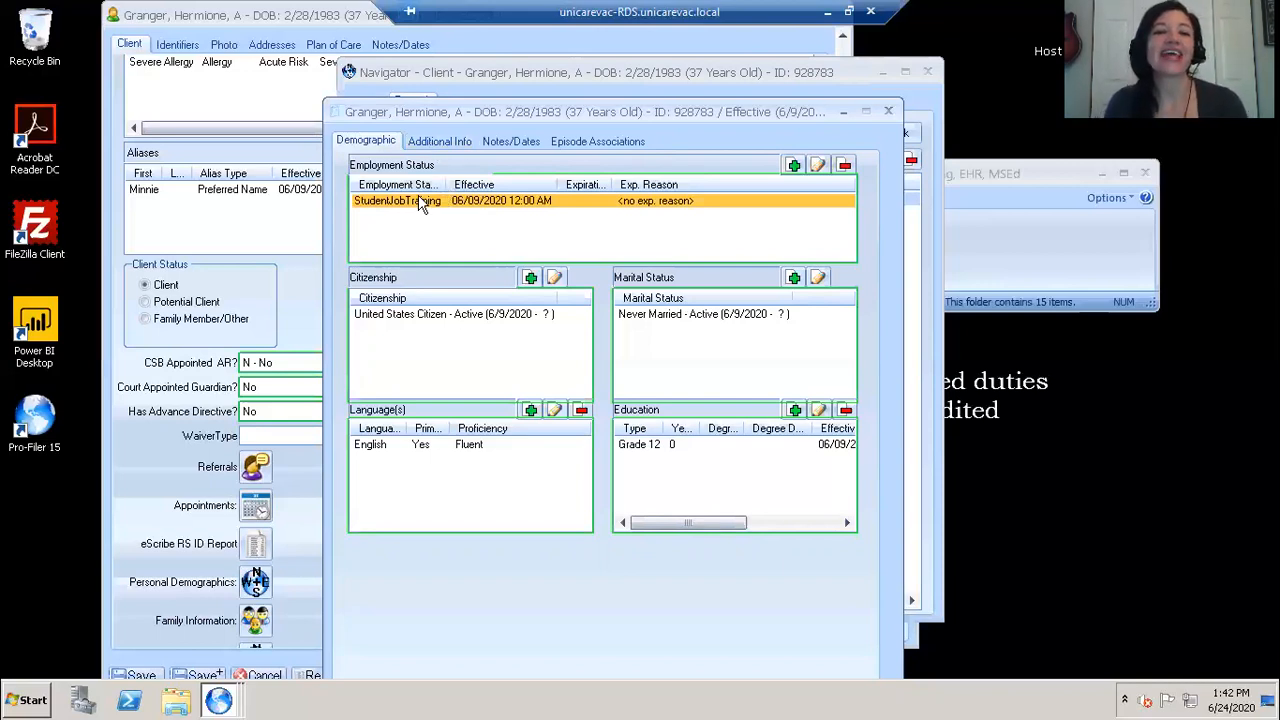
pyautogui.moveTo(449, 188); pyautogui.dragTo(447, 188)
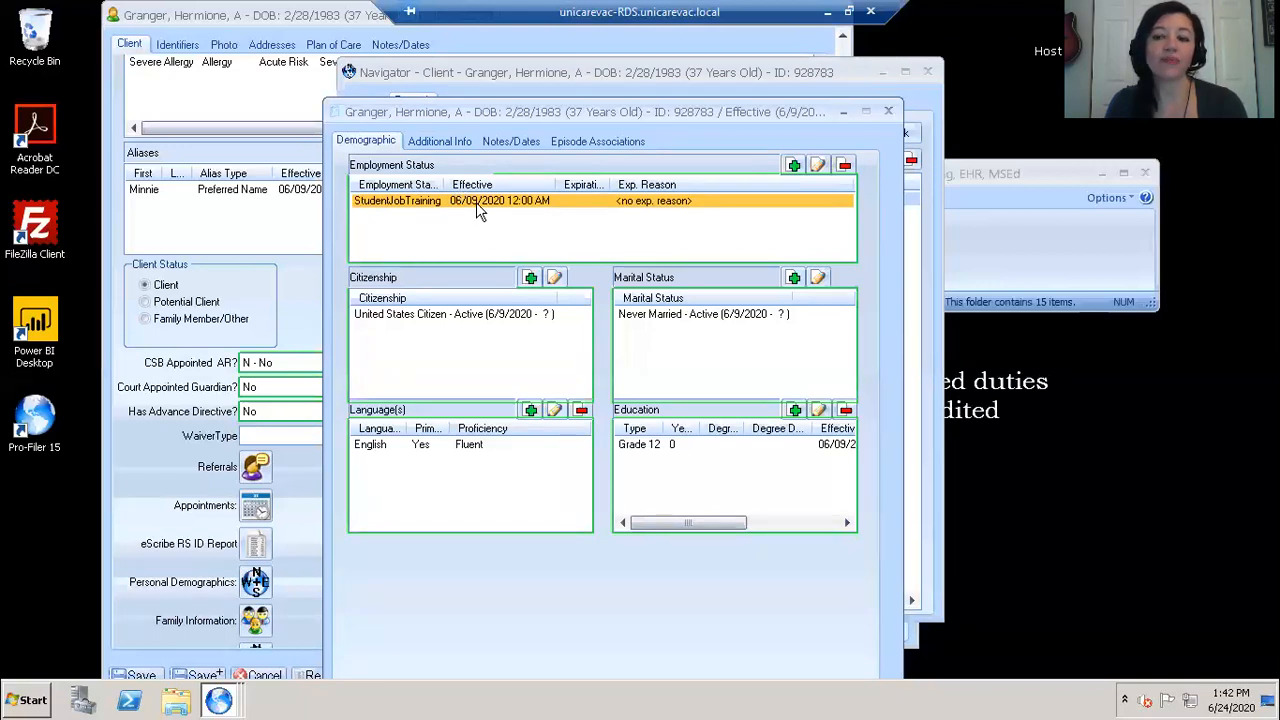
# Expire the Student/Job Training employment status as of Jun 24, 2020 with the expiration reason Information Changed
pyautogui.doubleClick(469, 200)
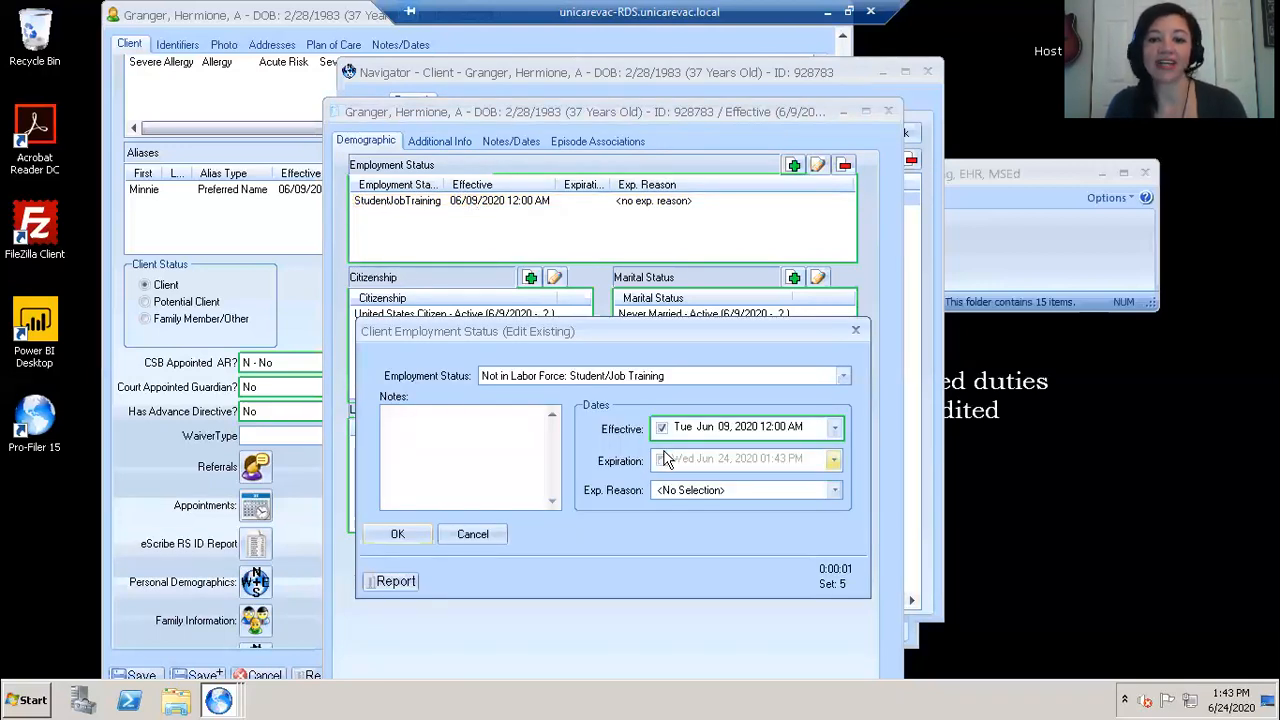
pyautogui.click(662, 459)
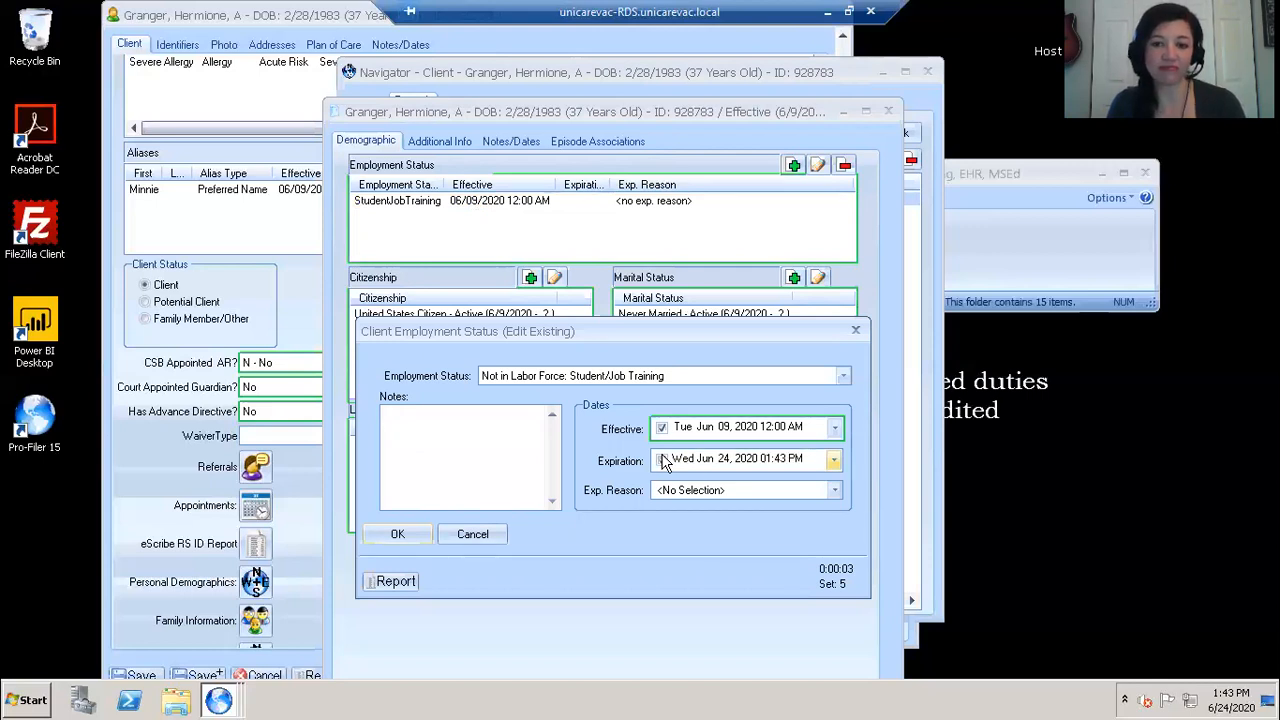
pyautogui.click(829, 489)
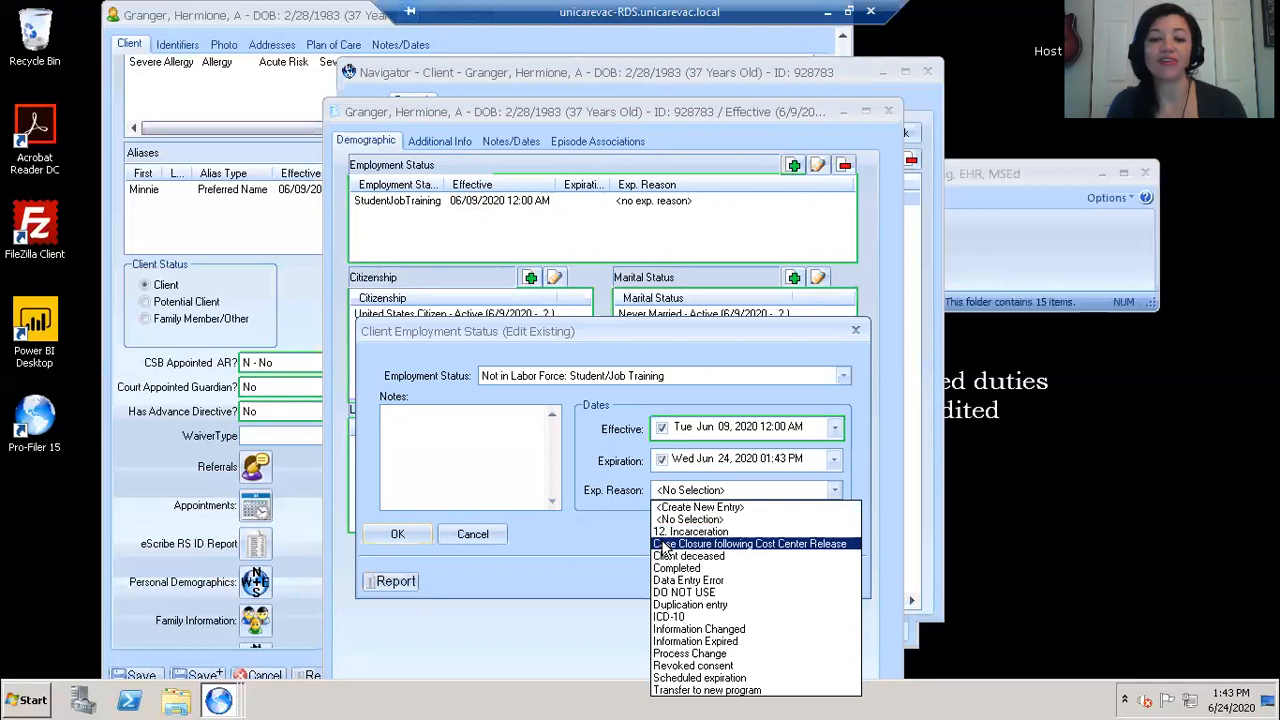
pyautogui.click(684, 629)
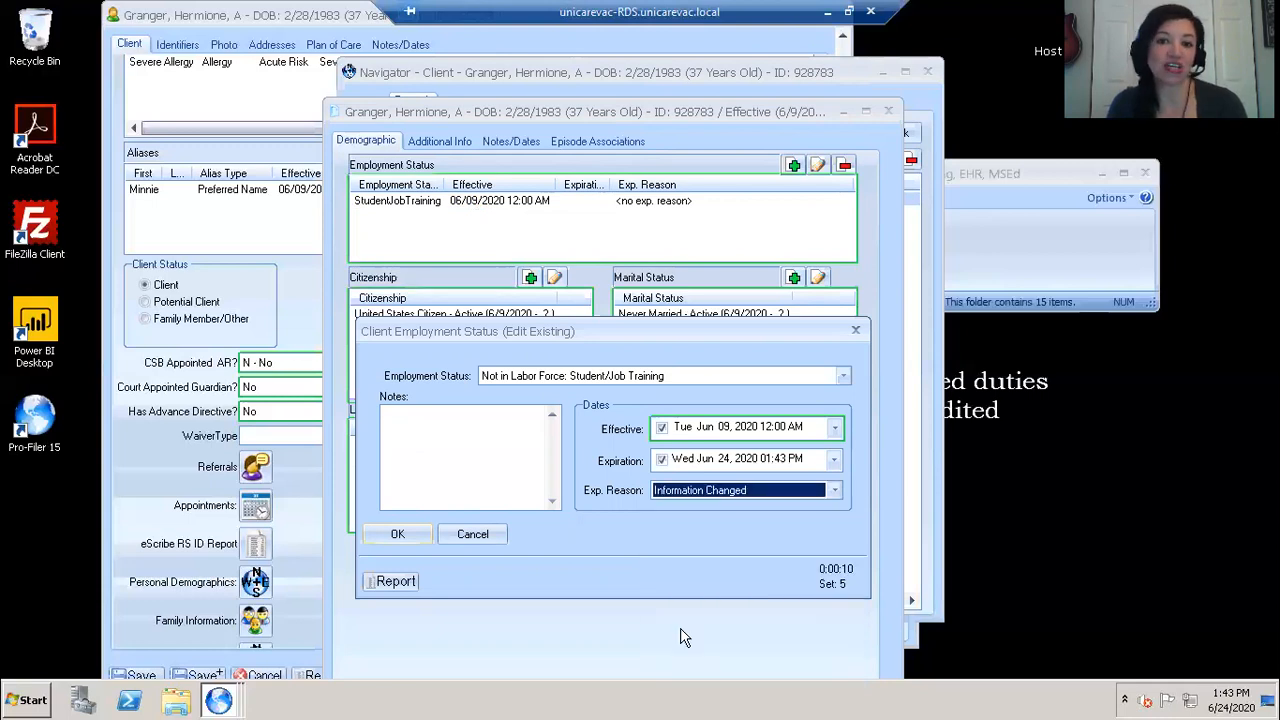
pyautogui.click(398, 535)
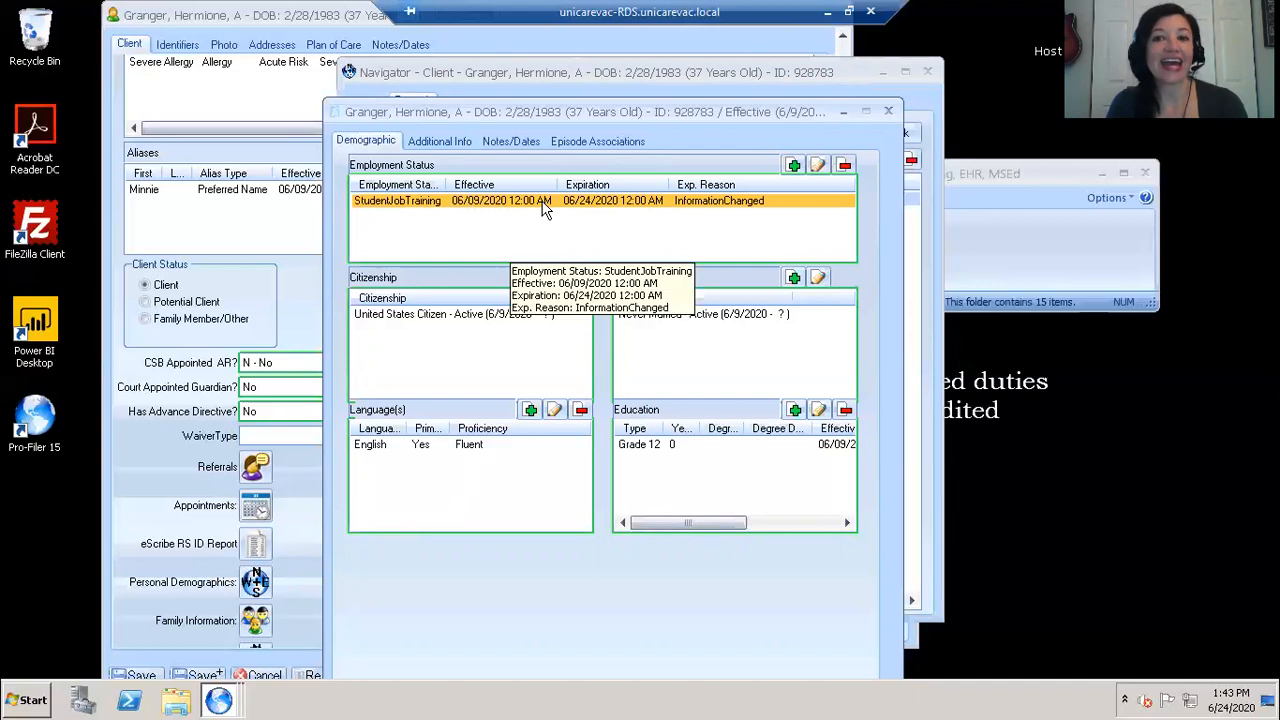
# Add a new employment status of Employed Part Time (<35 hours/week) effective Jun 24, 2020
pyautogui.click(793, 166)
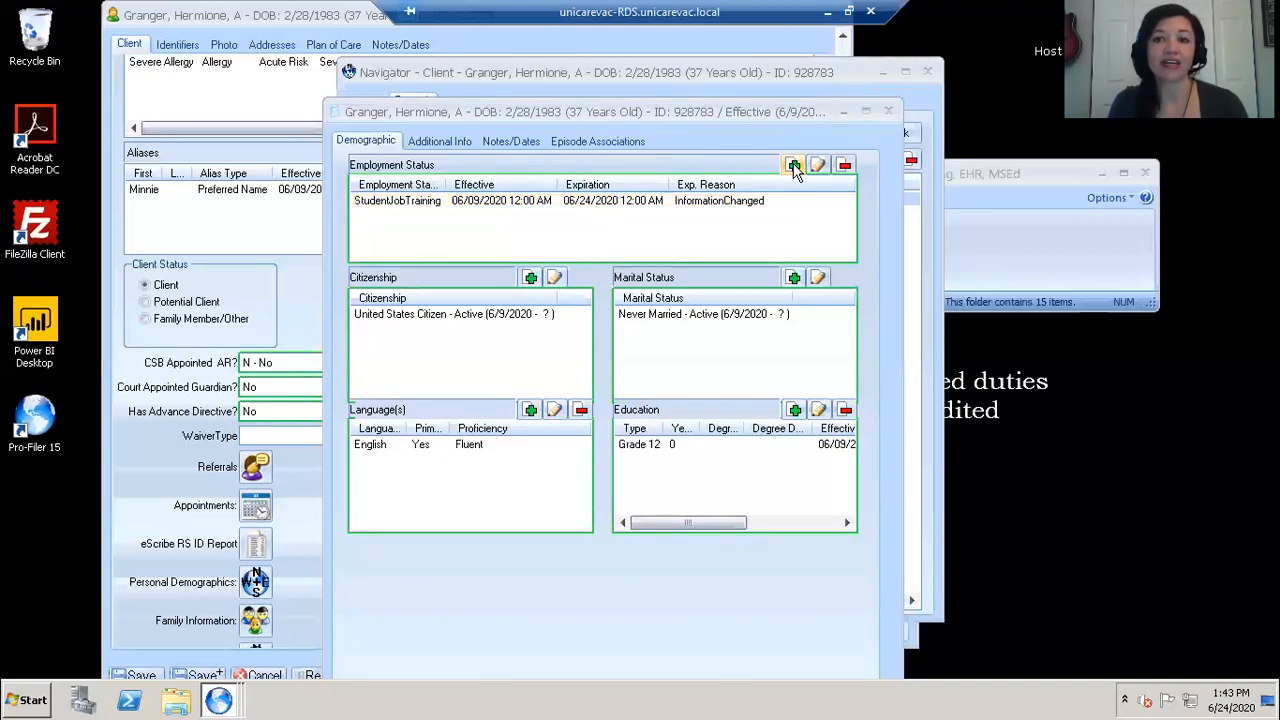
pyautogui.click(843, 376)
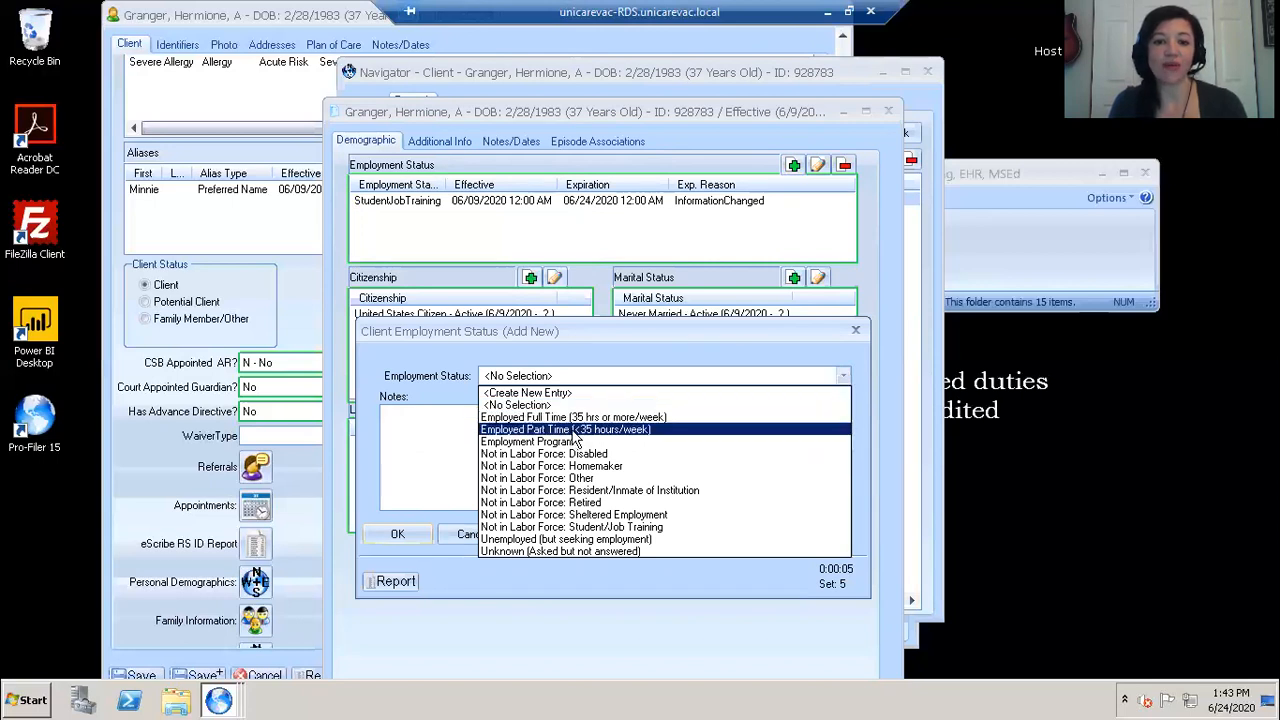
pyautogui.click(573, 431)
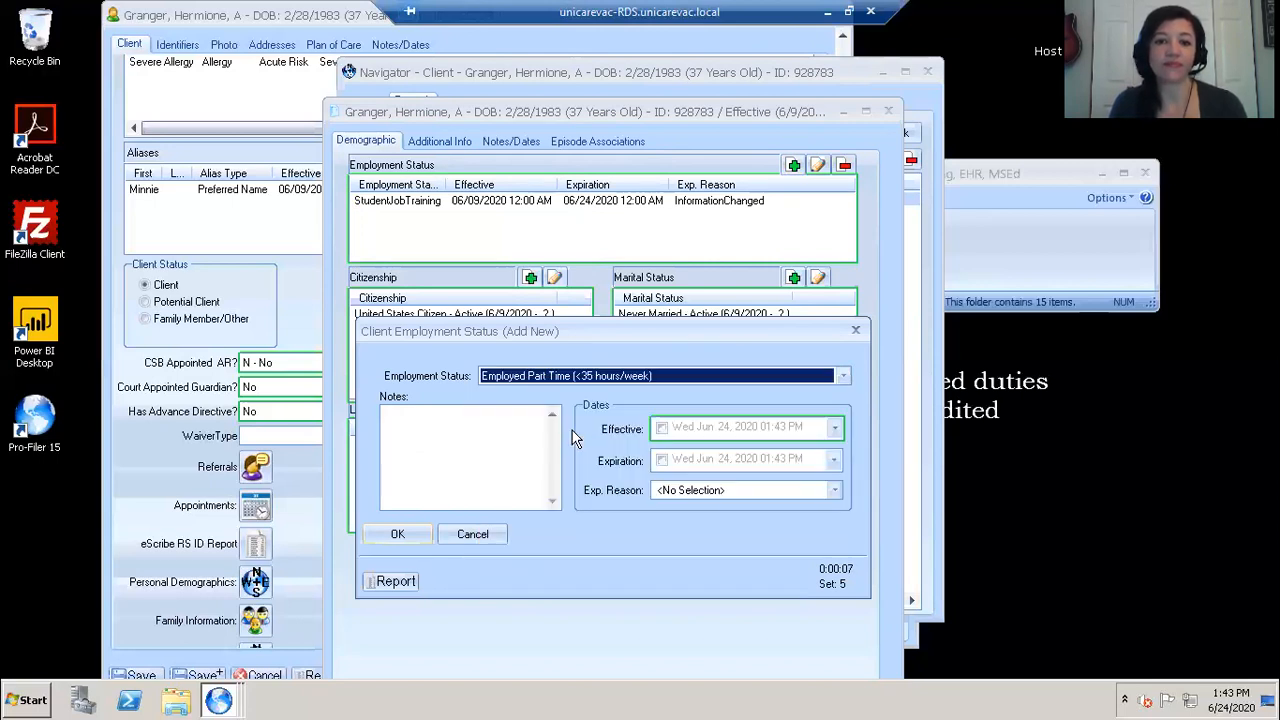
pyautogui.click(662, 428)
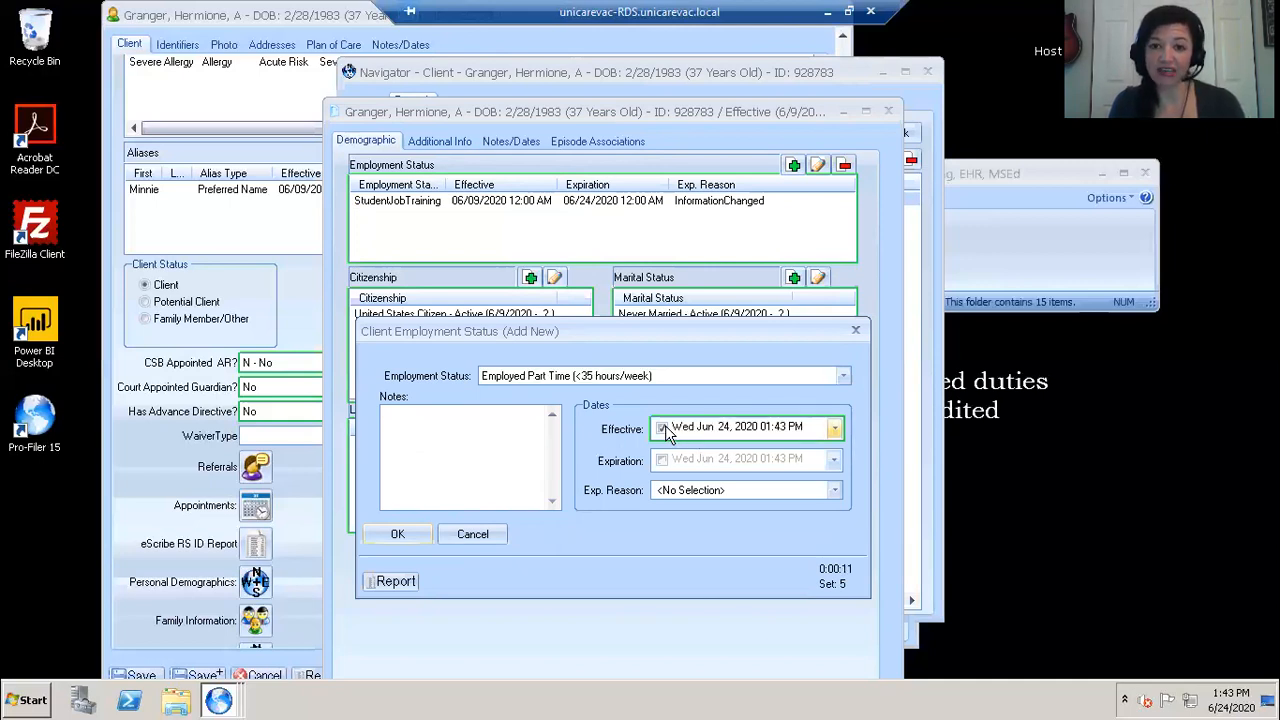
pyautogui.click(397, 535)
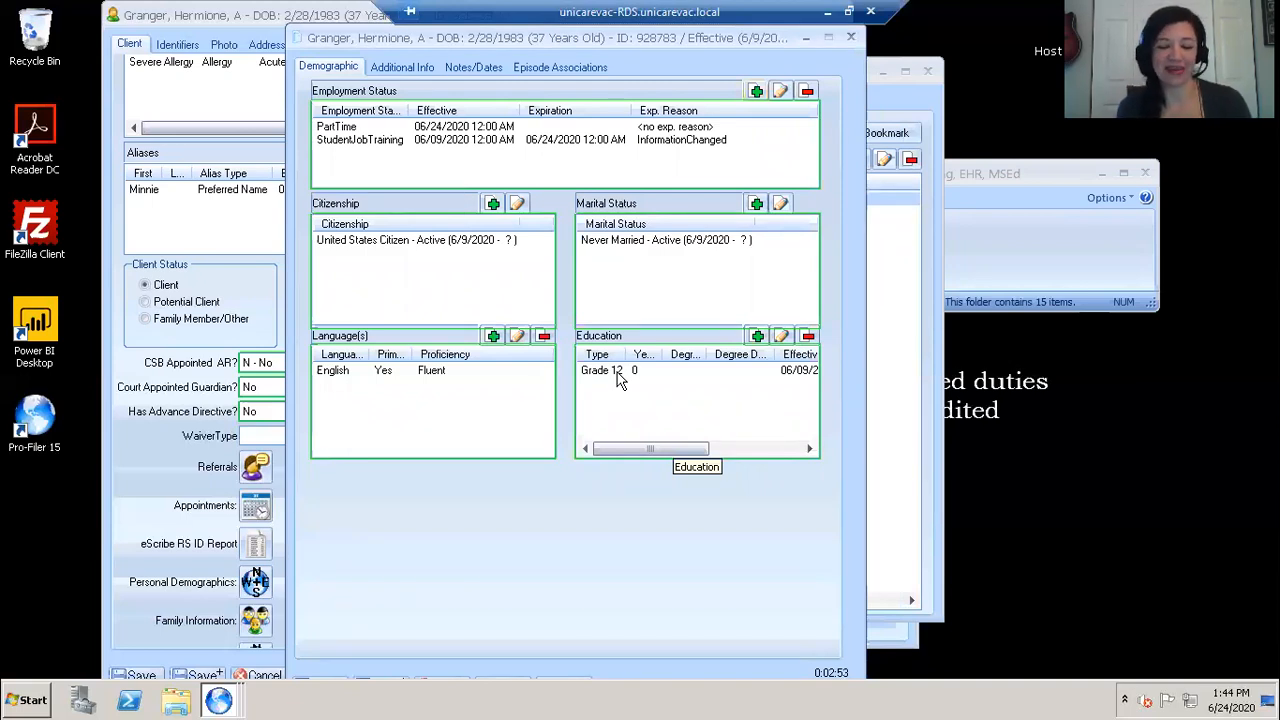
# Expire the existing Grade 12 education entry as of Jun 24, 2020
pyautogui.doubleClick(618, 378)
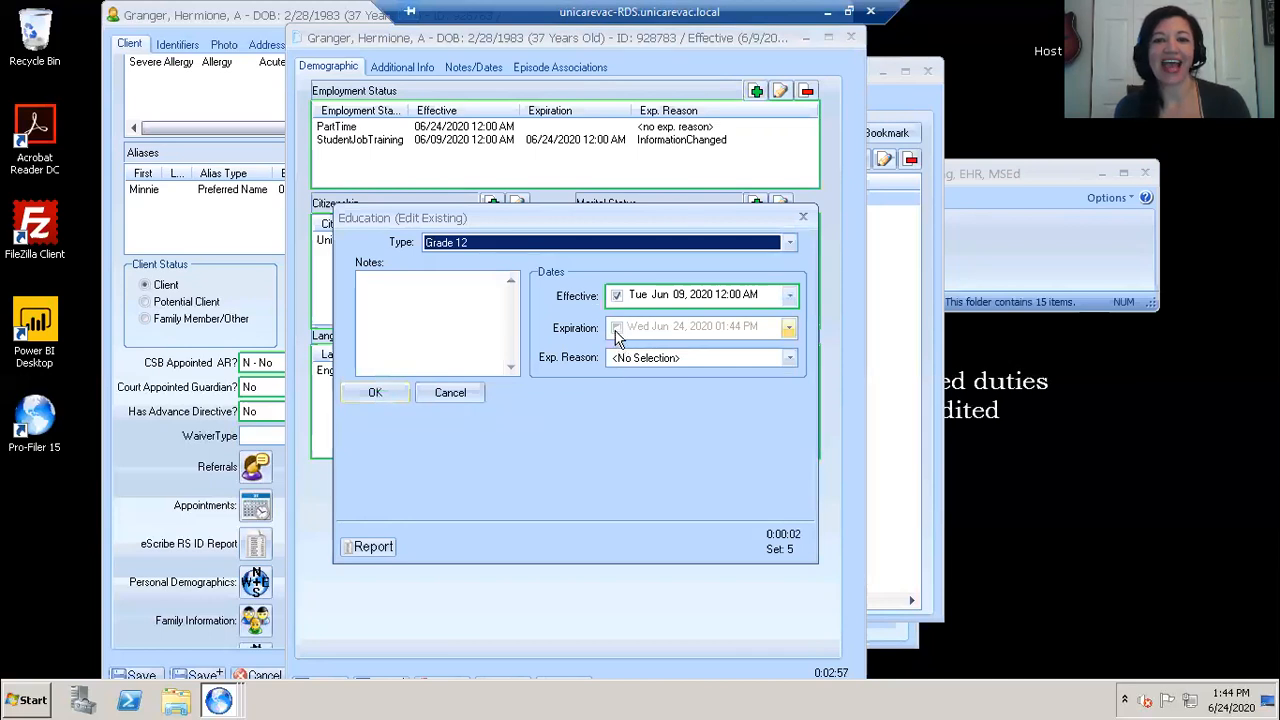
pyautogui.click(616, 328)
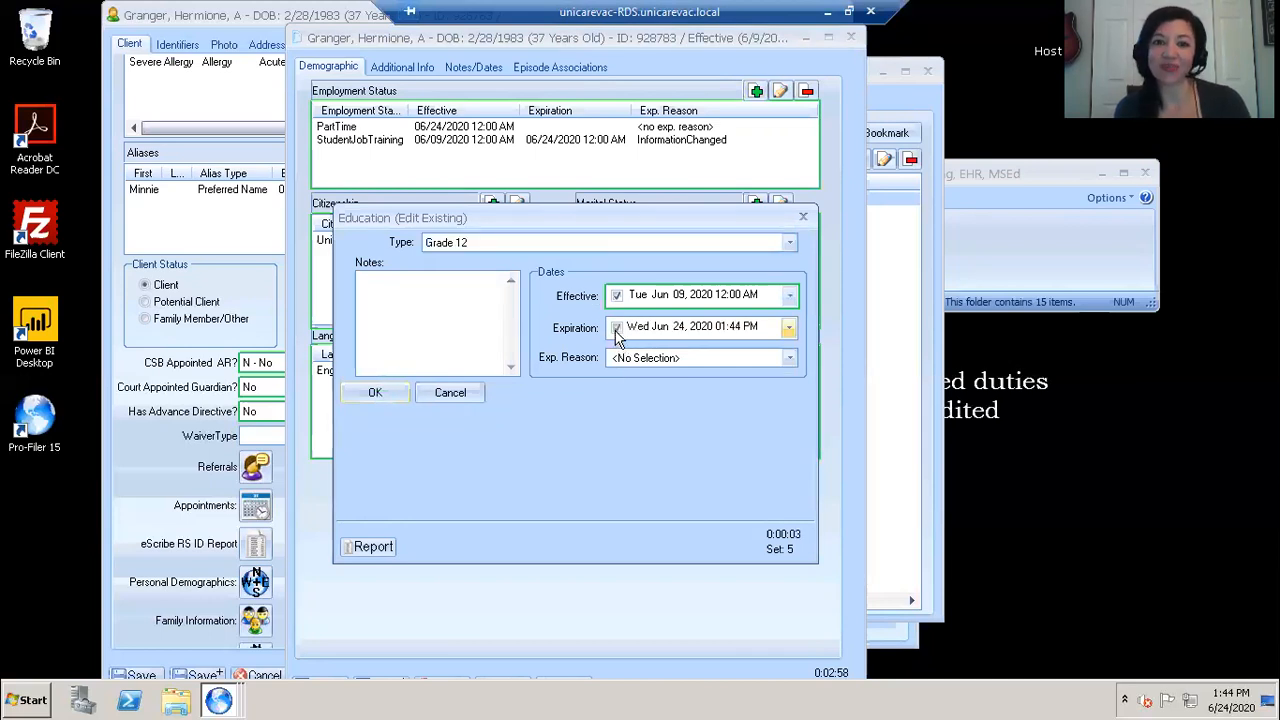
pyautogui.click(380, 395)
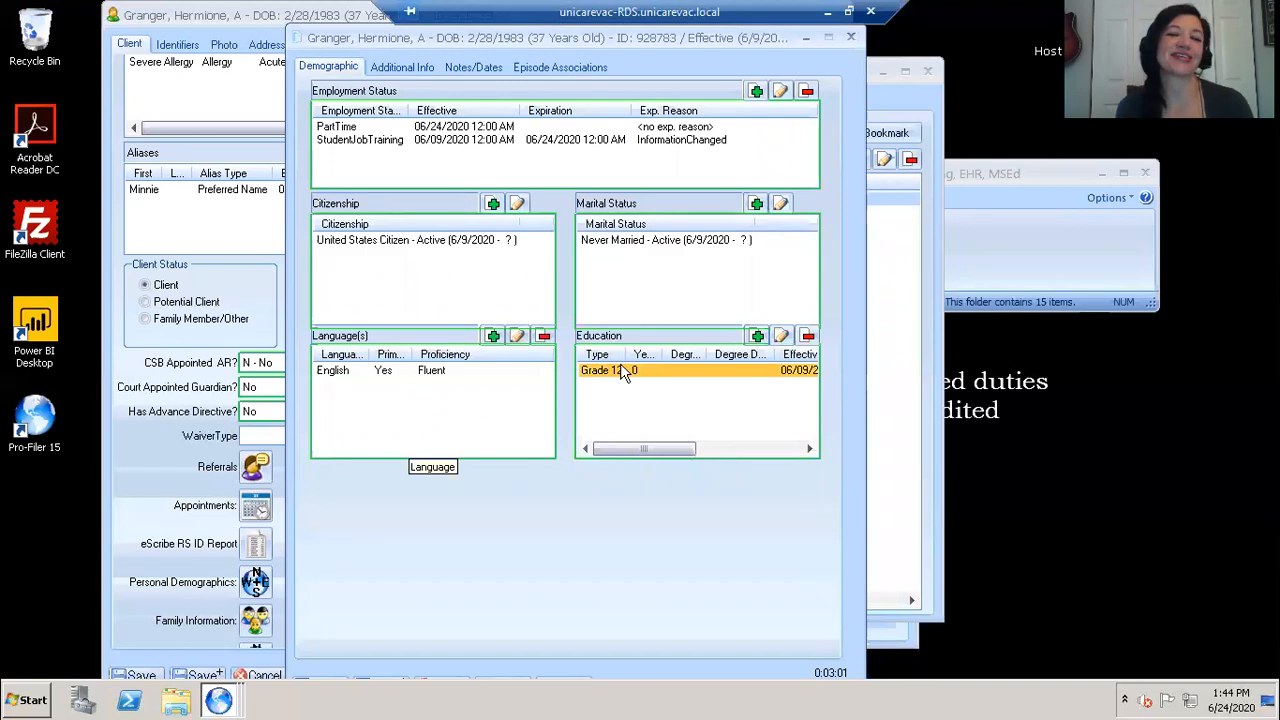
# Add a College Undergraduate Freshman education entry effective Jun 24, 2020
pyautogui.click(757, 338)
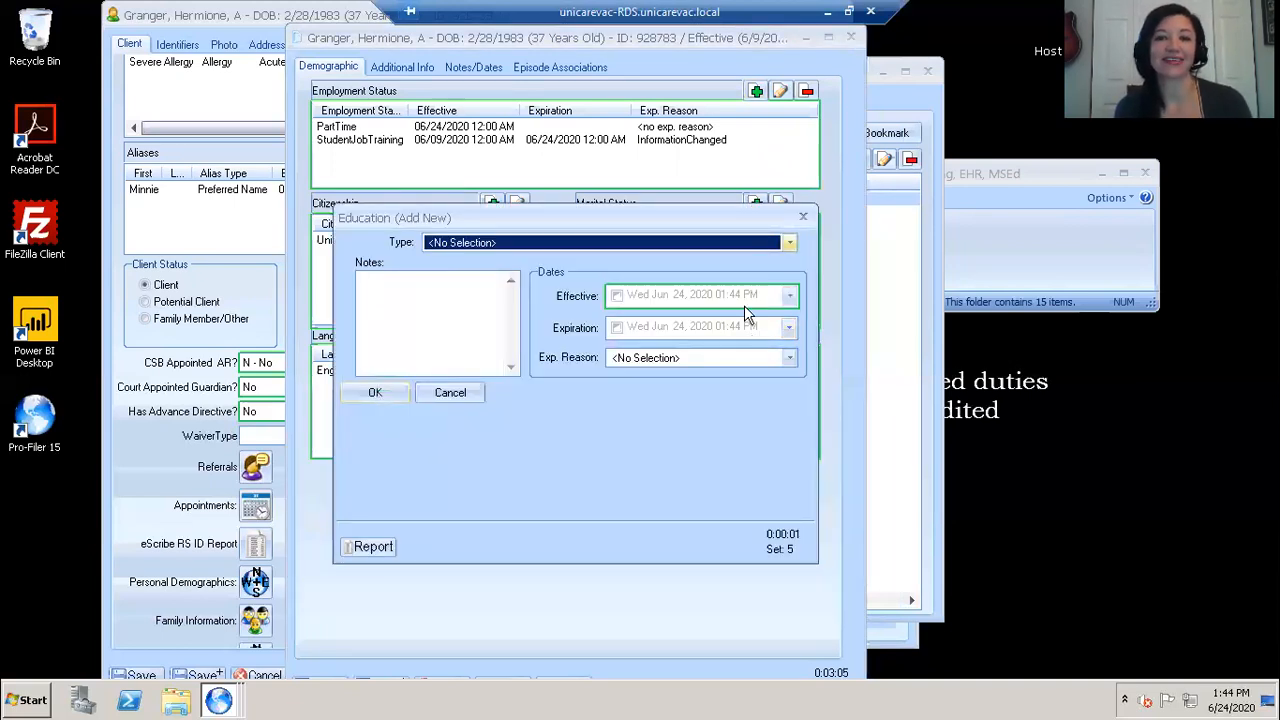
pyautogui.hotkey('alt', 'Down')
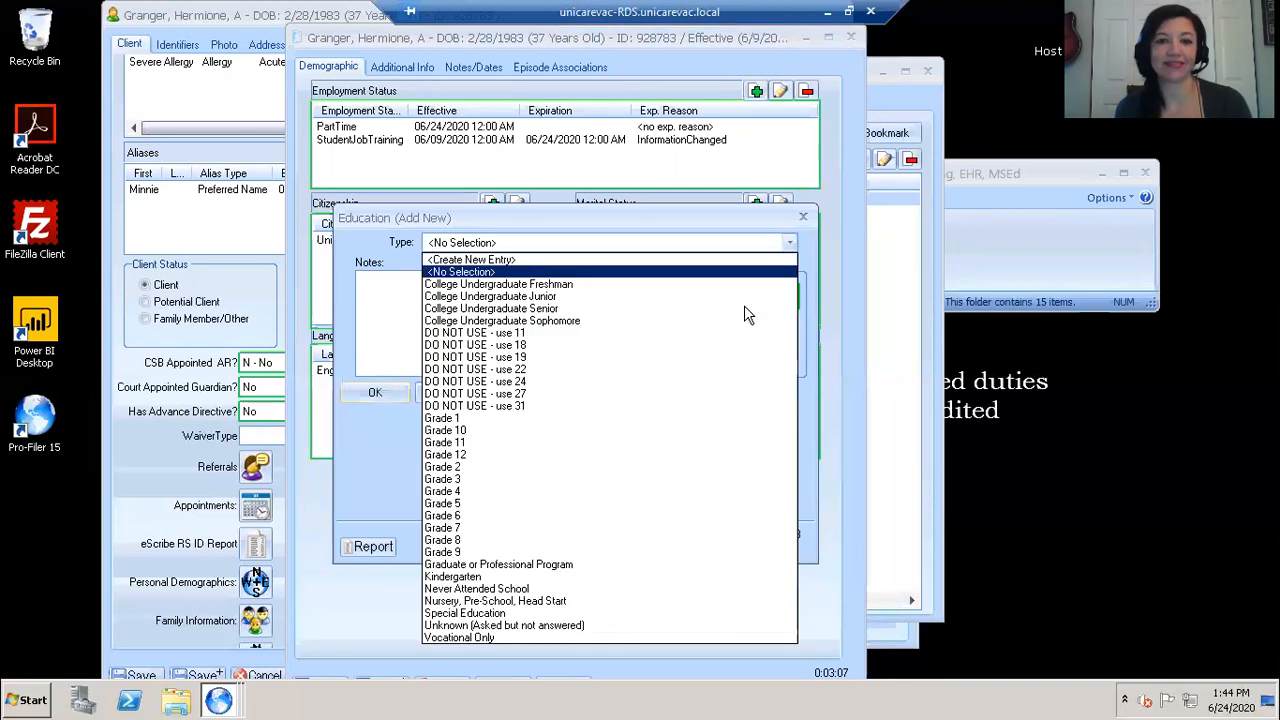
pyautogui.click(509, 286)
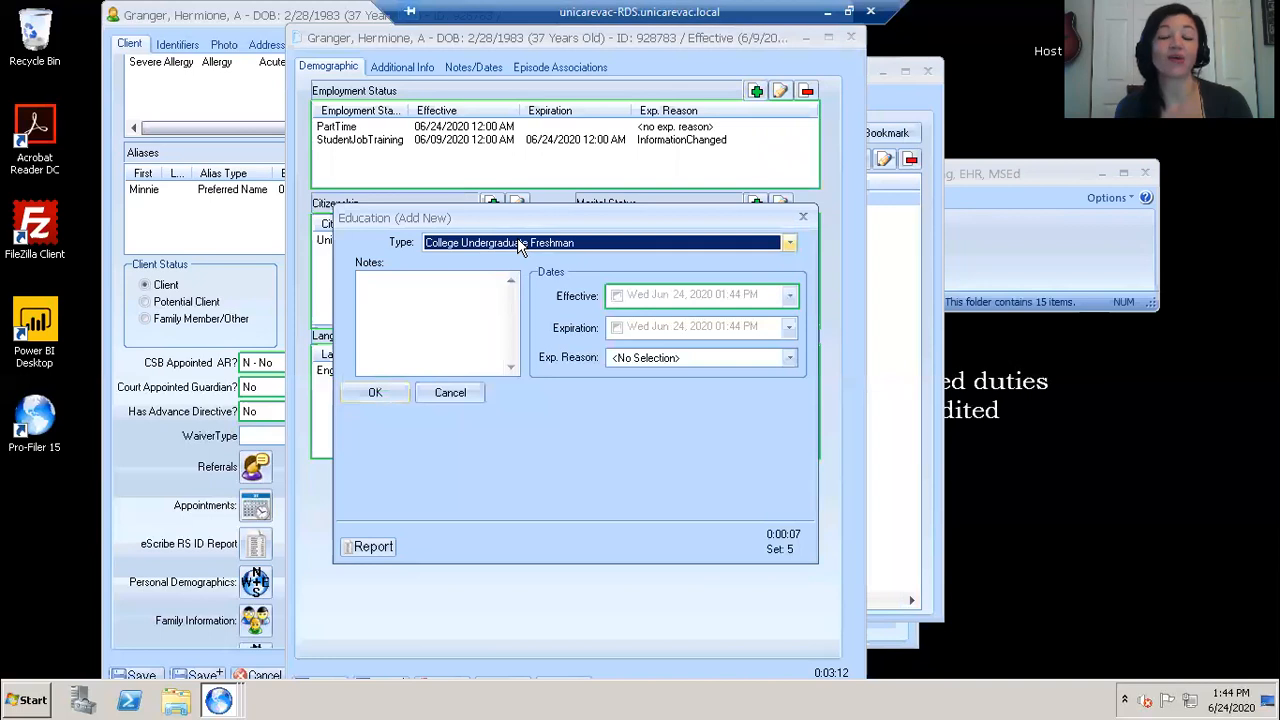
pyautogui.click(519, 246)
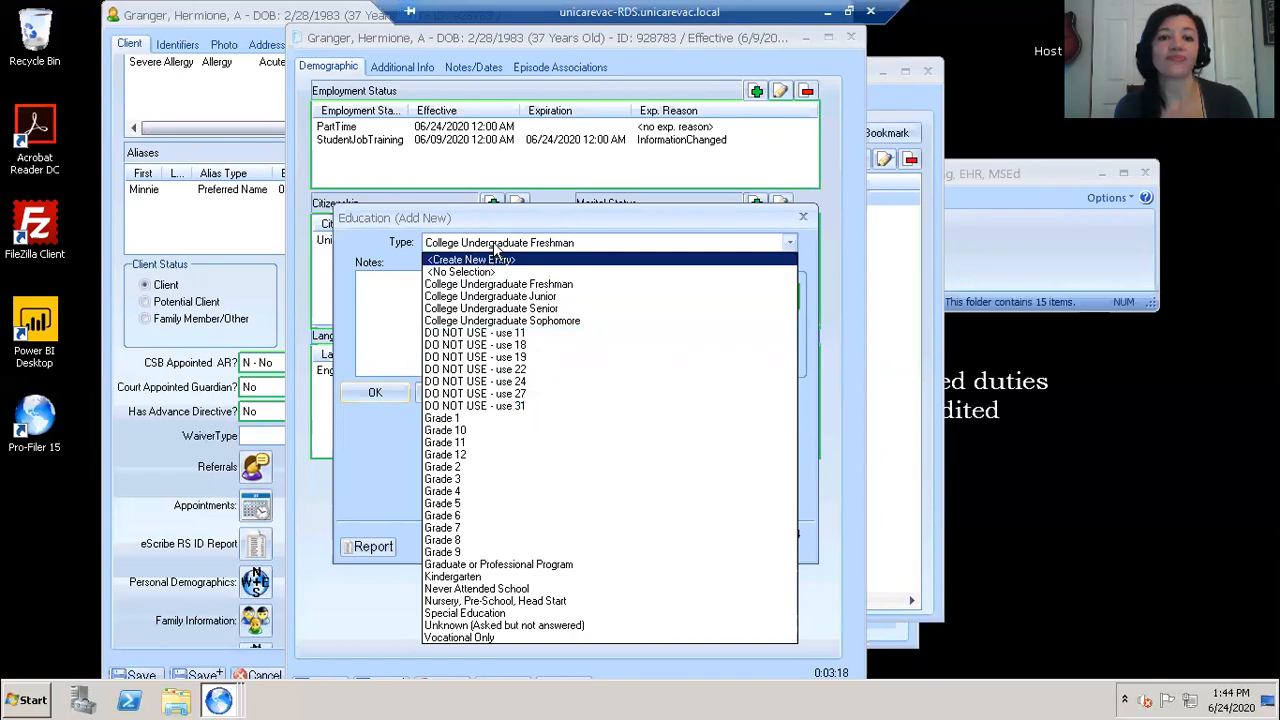
pyautogui.click(493, 246)
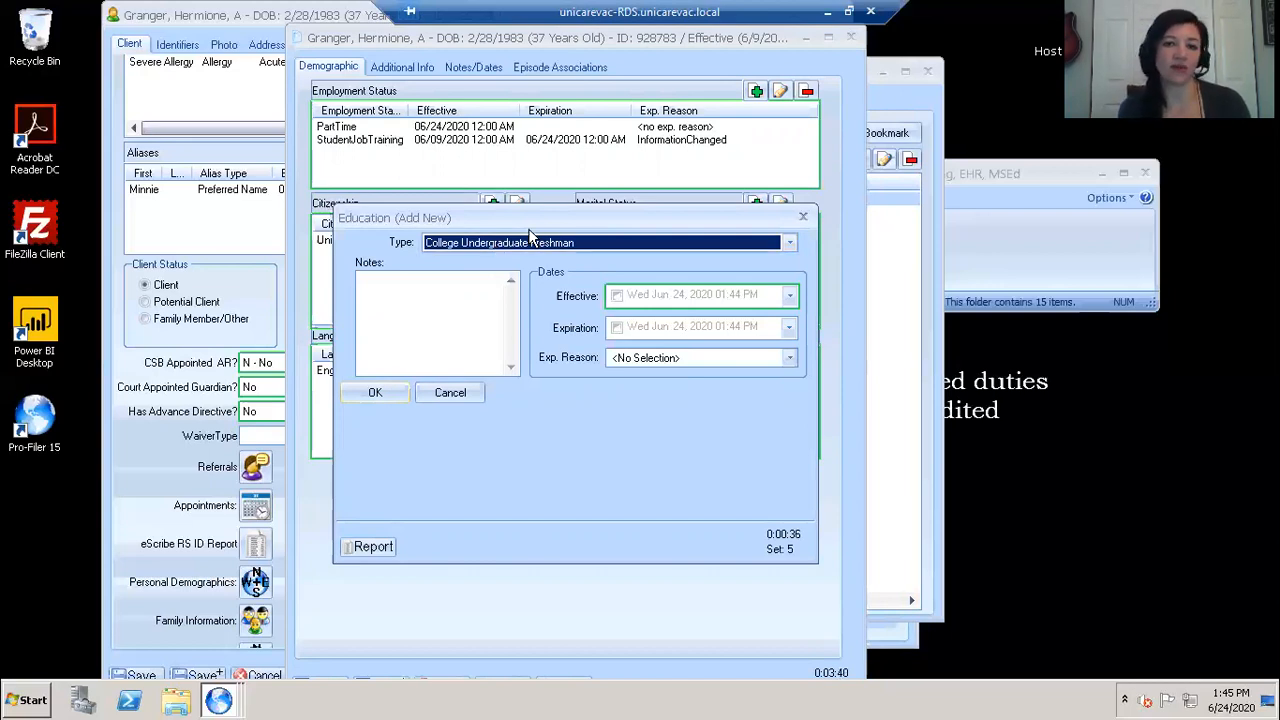
pyautogui.click(617, 296)
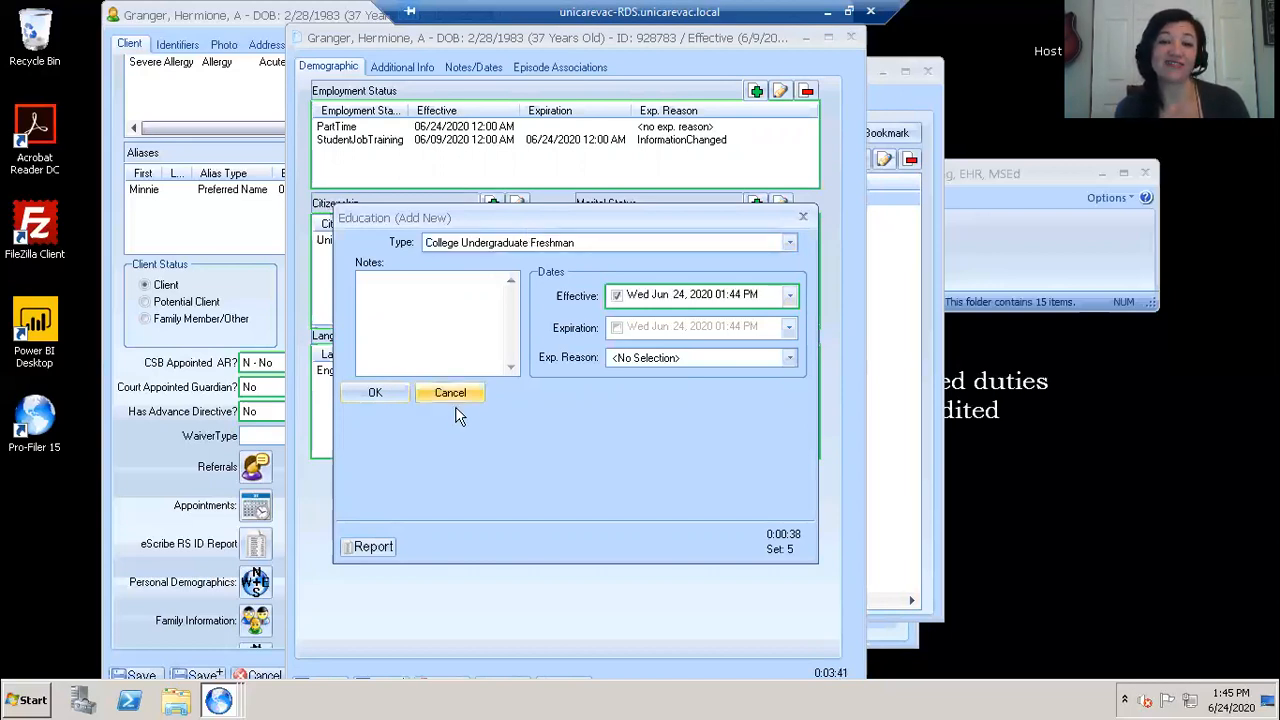
pyautogui.click(376, 392)
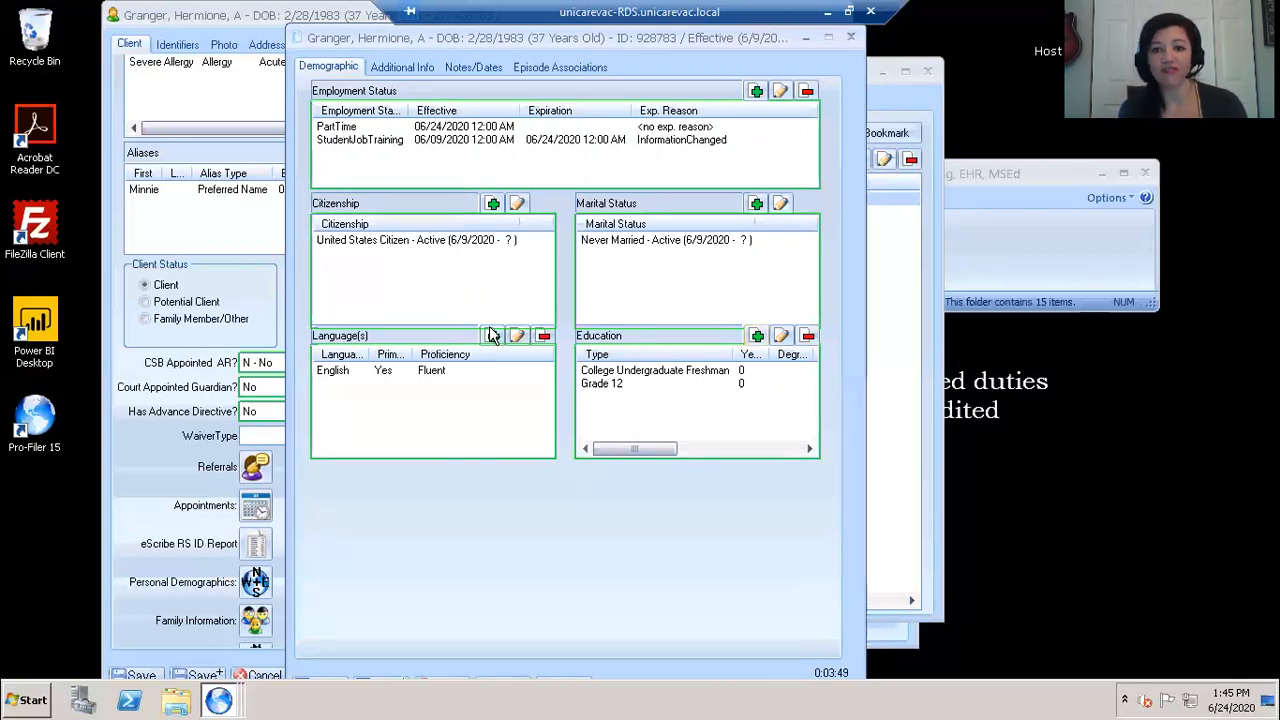
pyautogui.moveTo(613, 452); pyautogui.dragTo(714, 446)
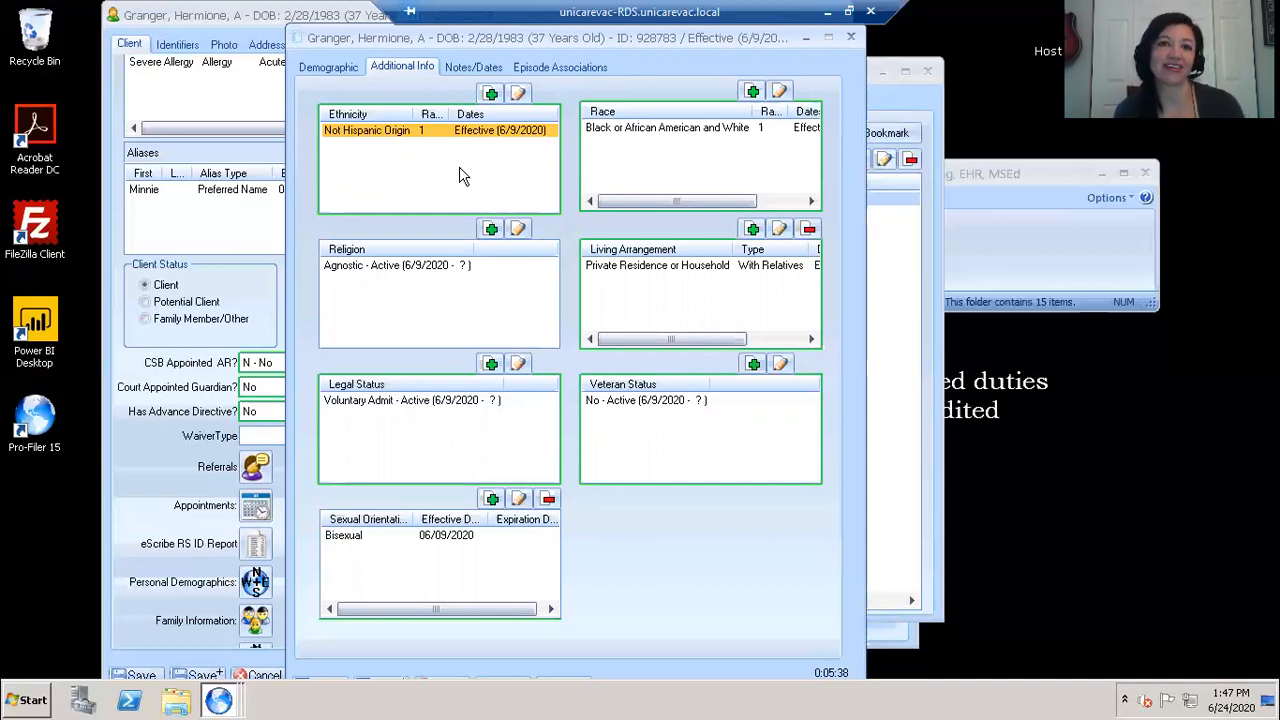
# Select No for both SA & Pregnant Status and SA Female w/ Depndnt Kids in the record's Notes/Dates fields
pyautogui.hotkey('ctrl', 'Tab')
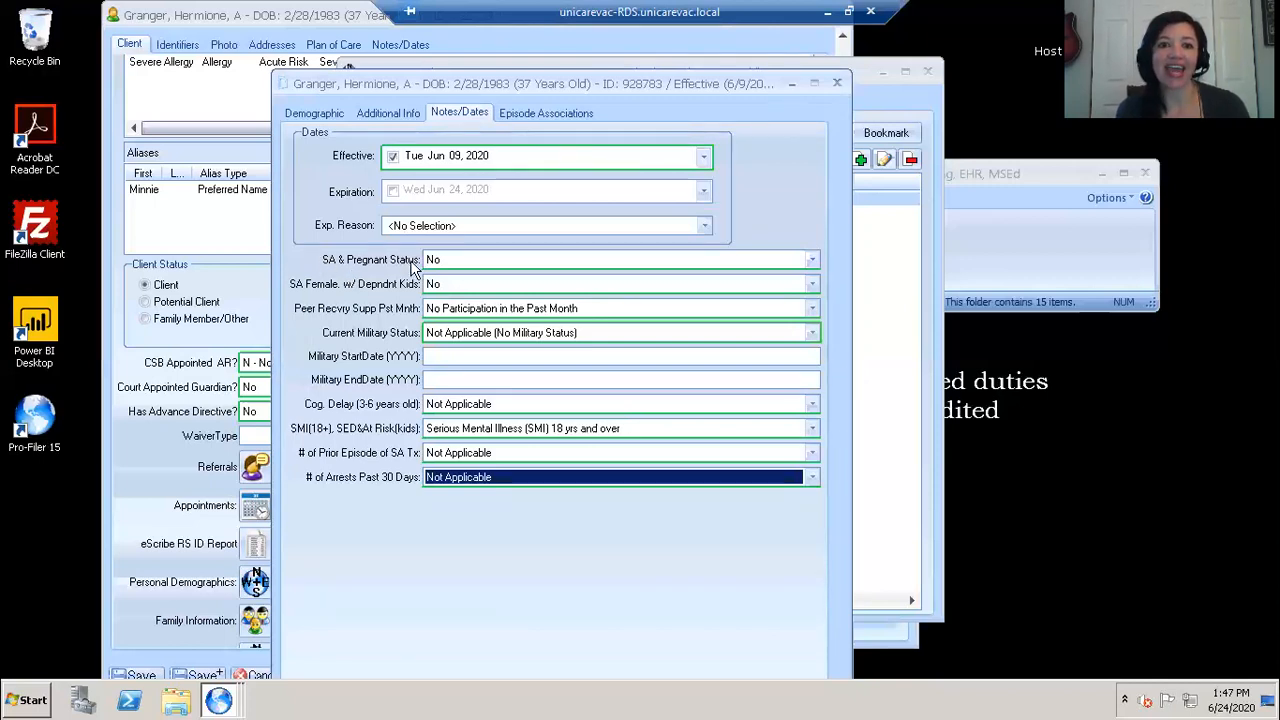
pyautogui.click(811, 259)
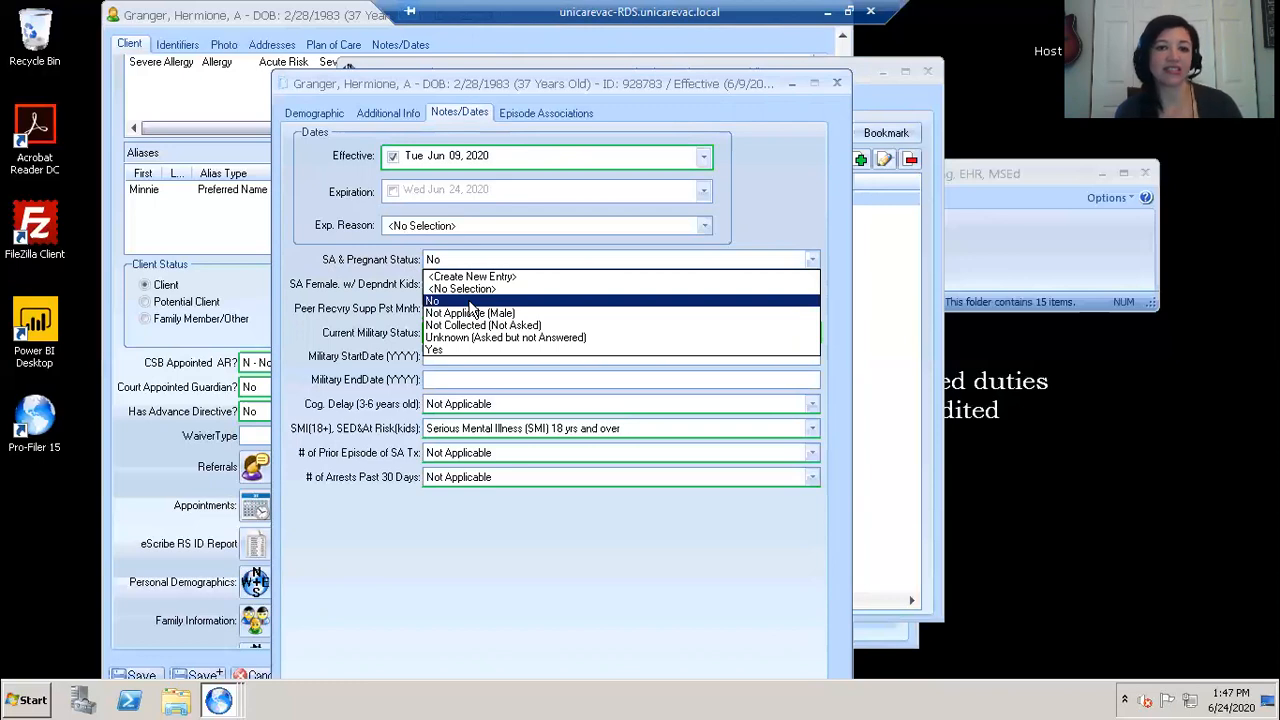
pyautogui.click(469, 304)
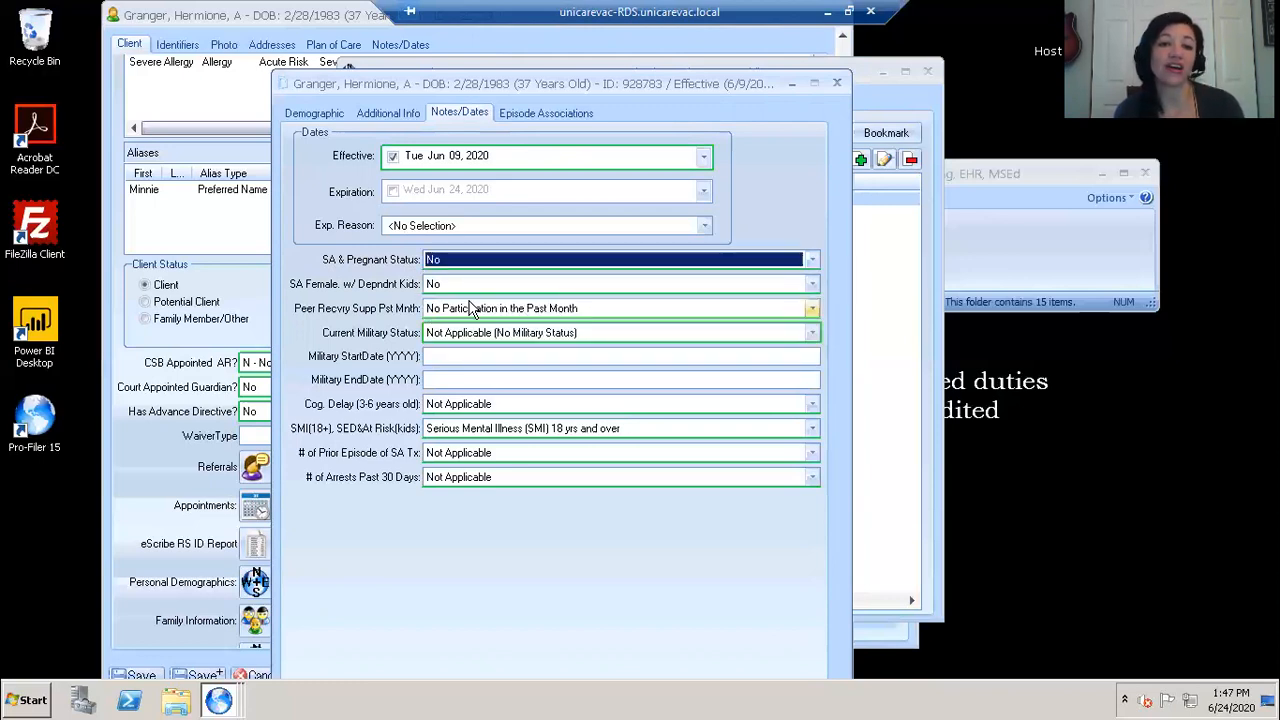
pyautogui.click(812, 287)
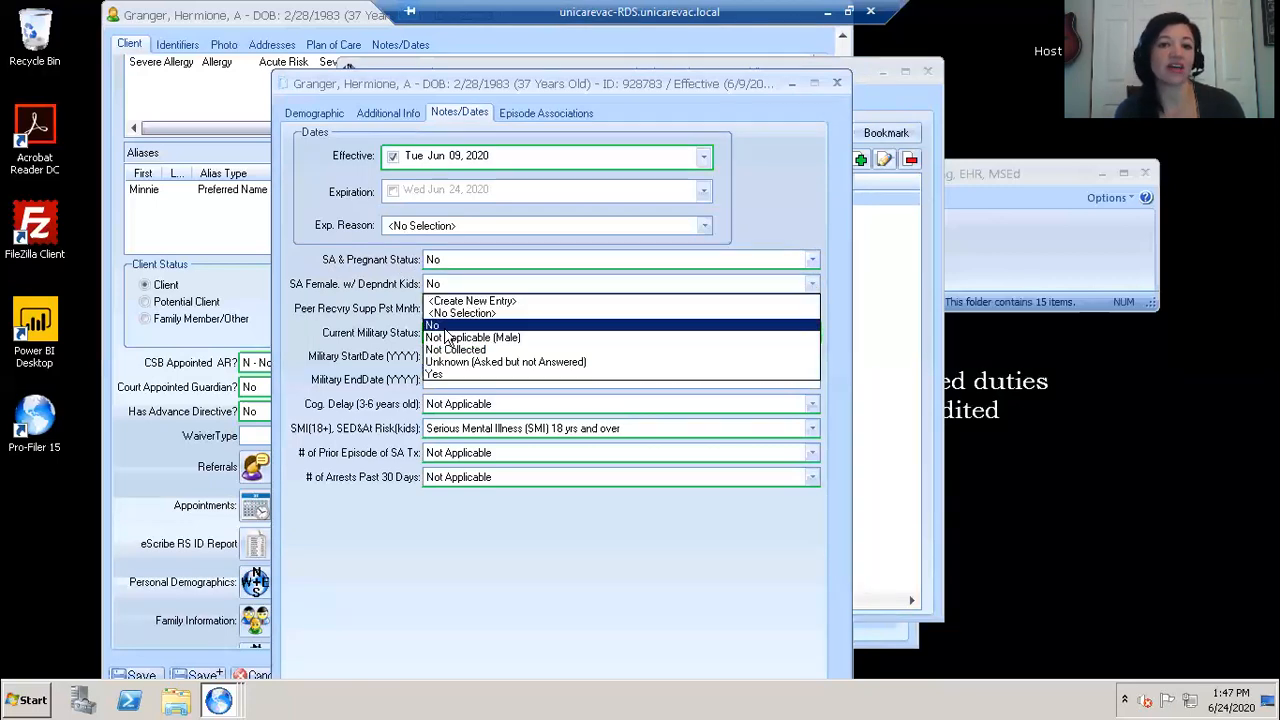
pyautogui.click(445, 332)
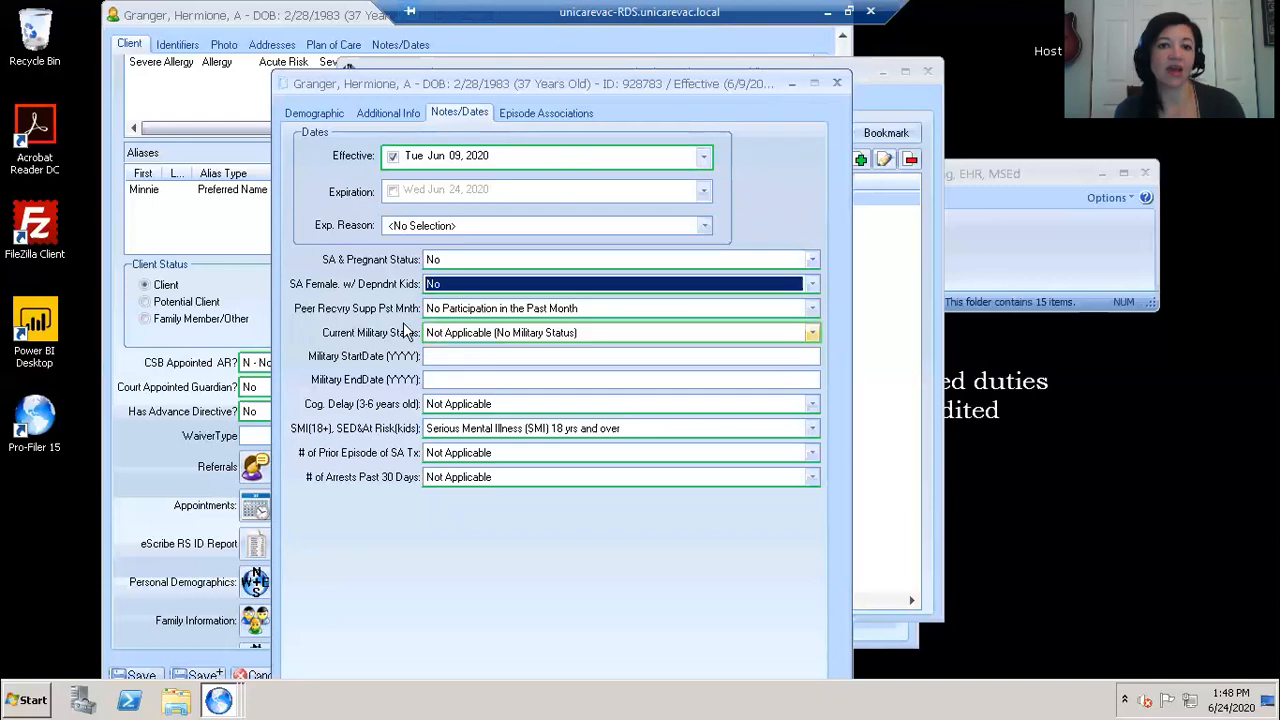
# Review the available choices for Peer Recvry Supp Pst Mnth and Current Military Status without changing either field
pyautogui.click(813, 309)
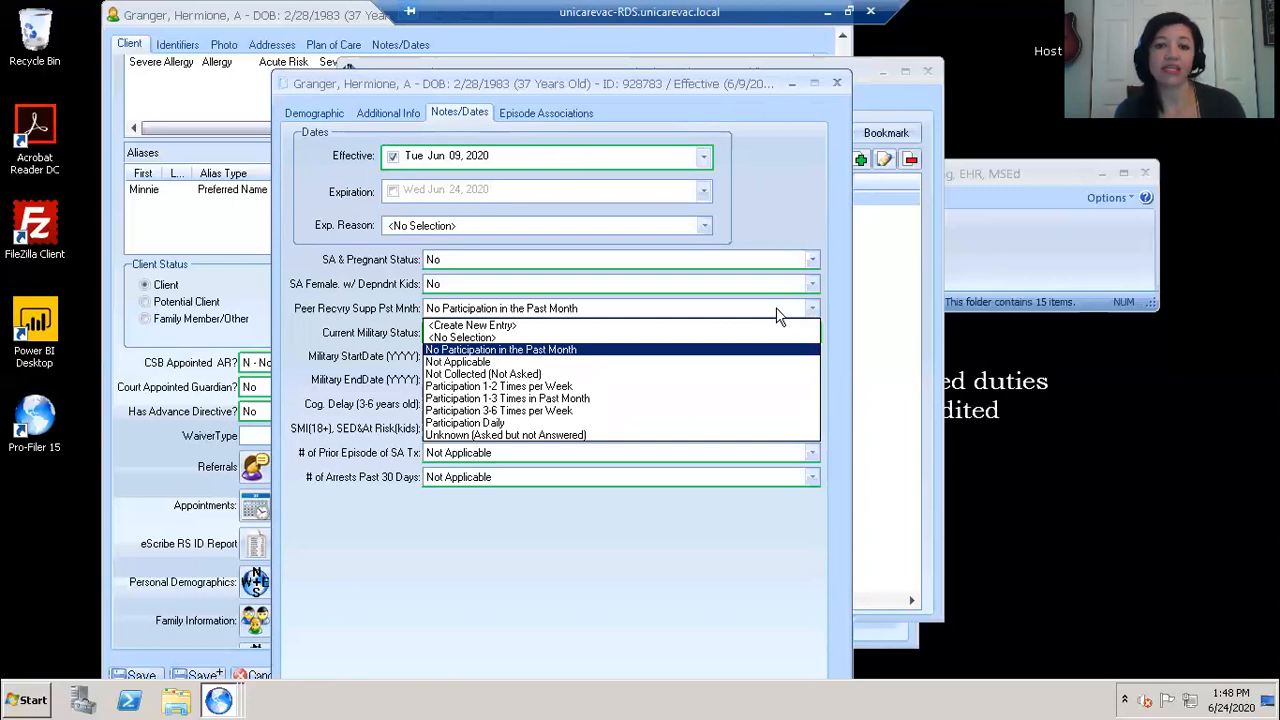
pyautogui.click(779, 316)
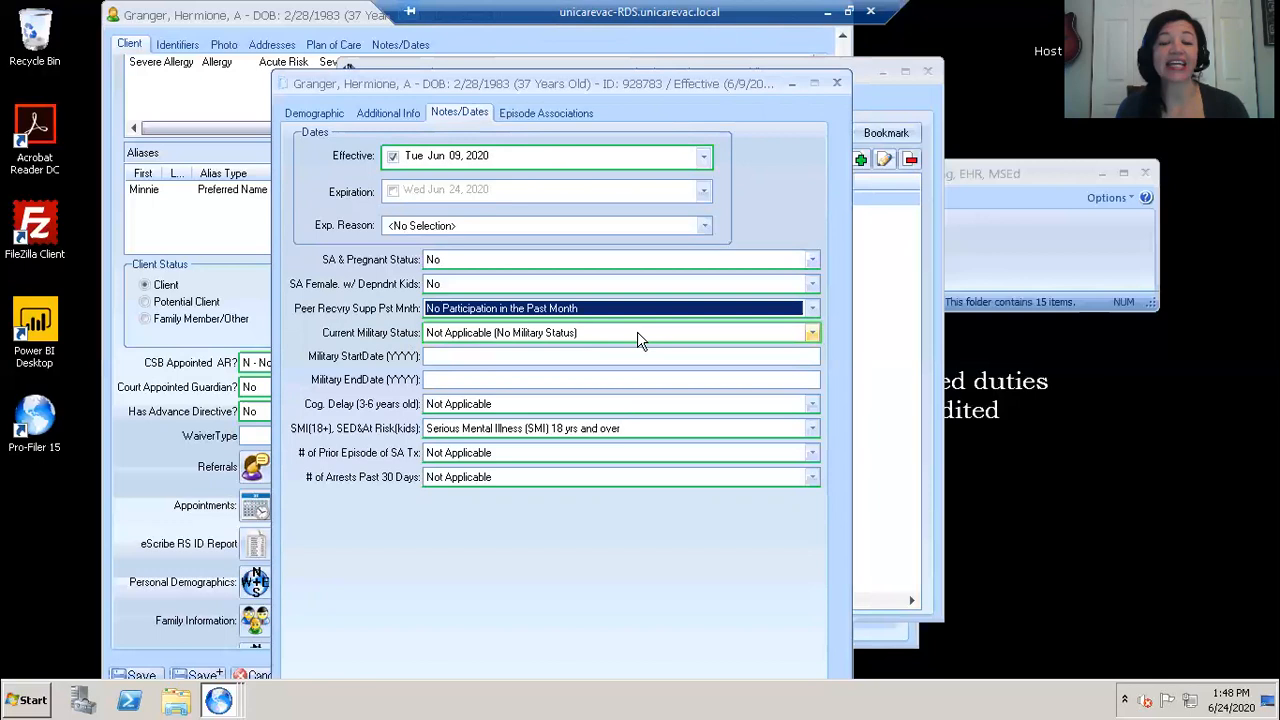
pyautogui.click(813, 333)
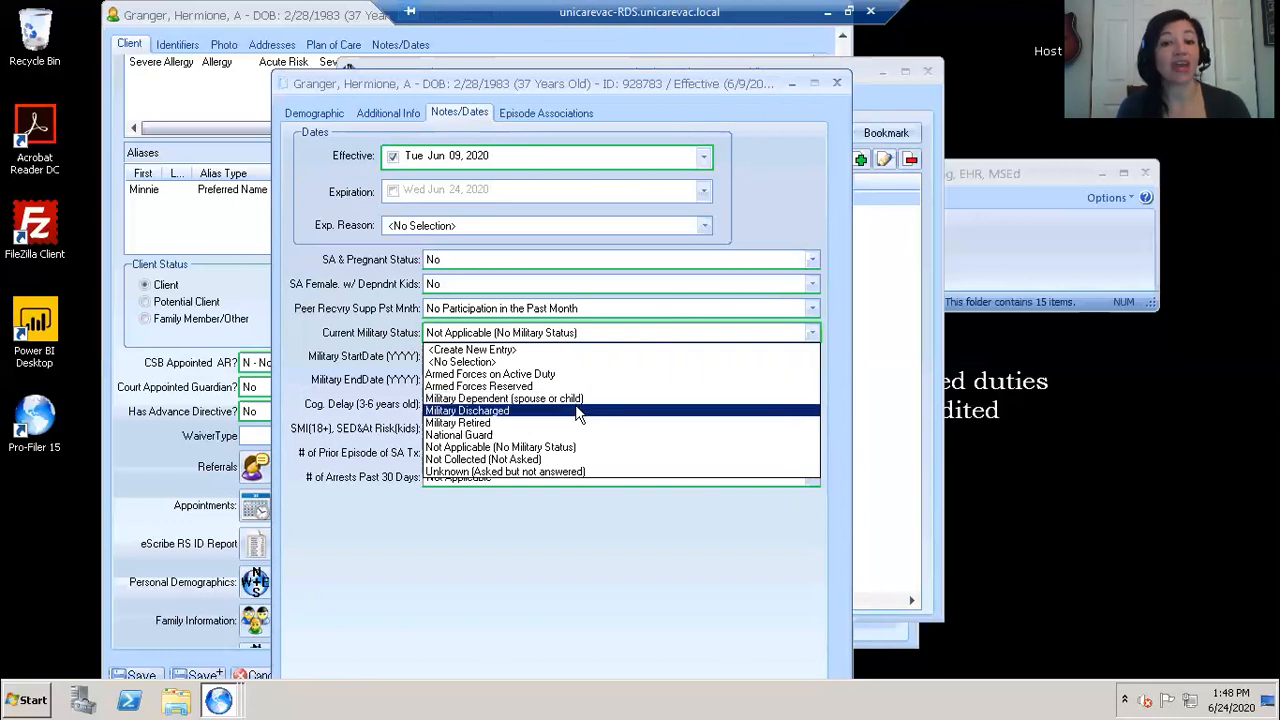
pyautogui.click(572, 338)
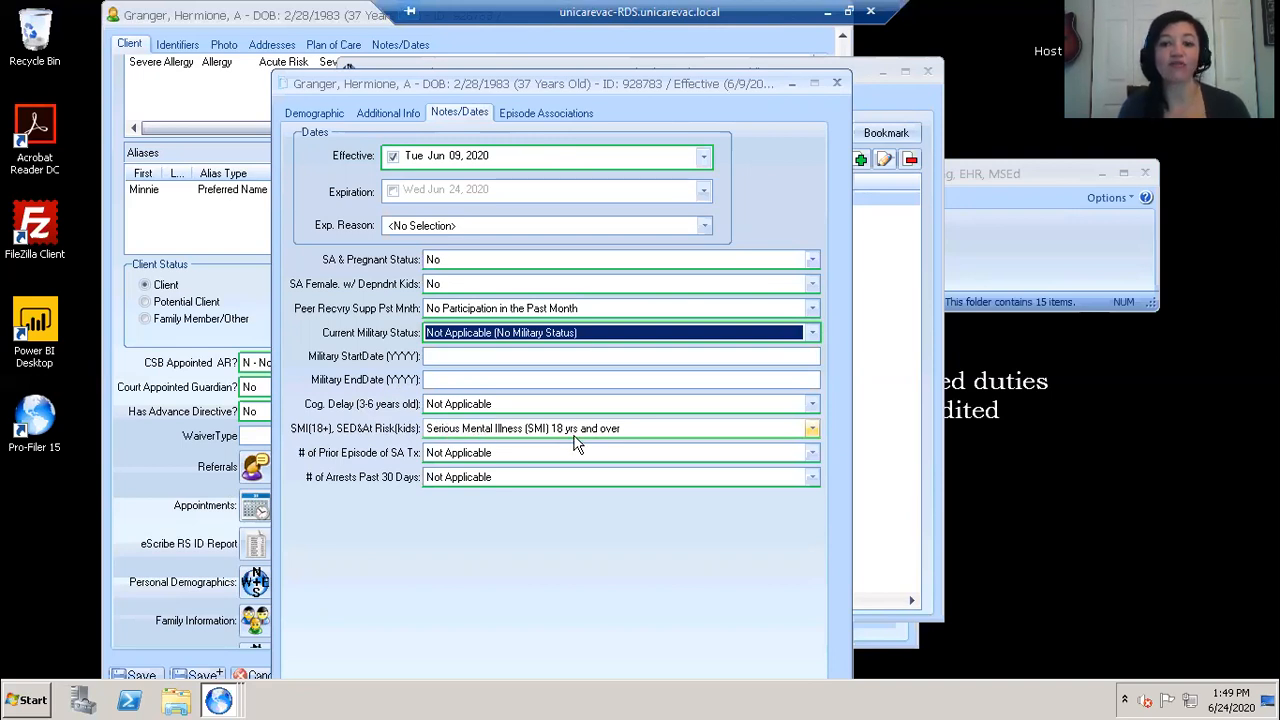
# Try Serious Emotional Disturbance (SED) 7-17 yrs old in the SMI(18+), SED&At Risk(kids) field, and replace it with None
pyautogui.click(811, 432)
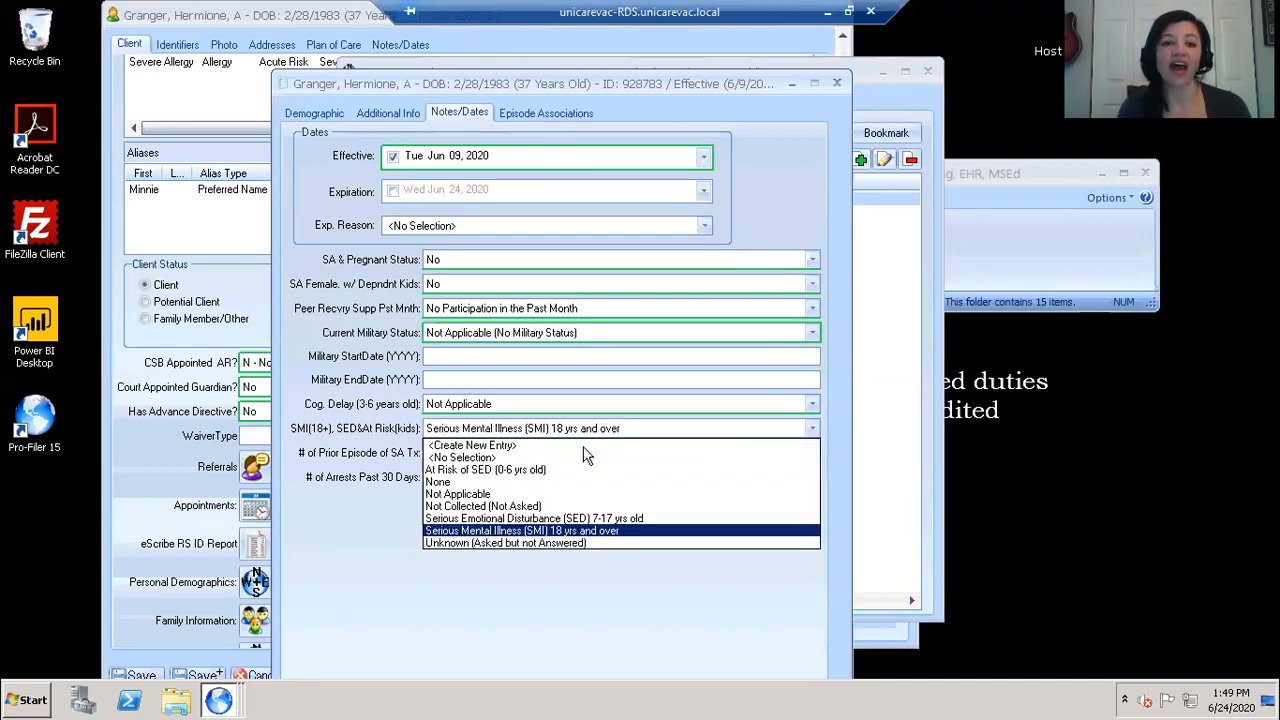
pyautogui.click(479, 520)
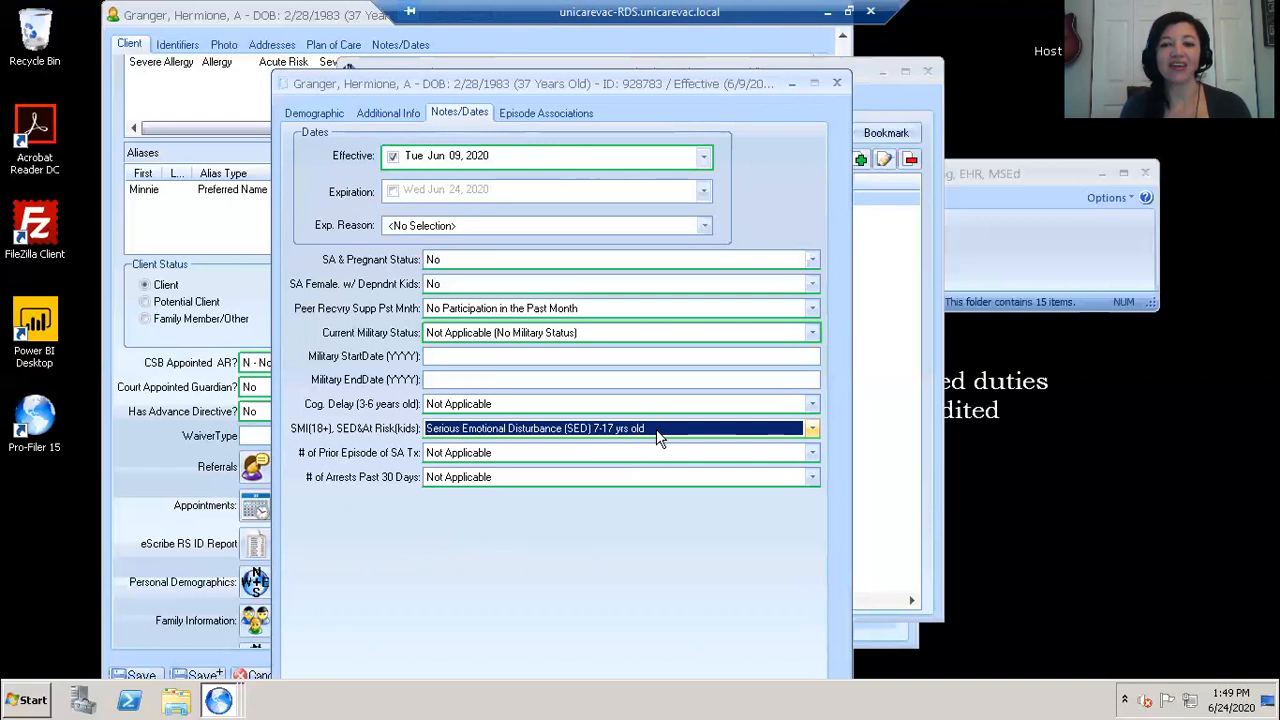
pyautogui.click(810, 430)
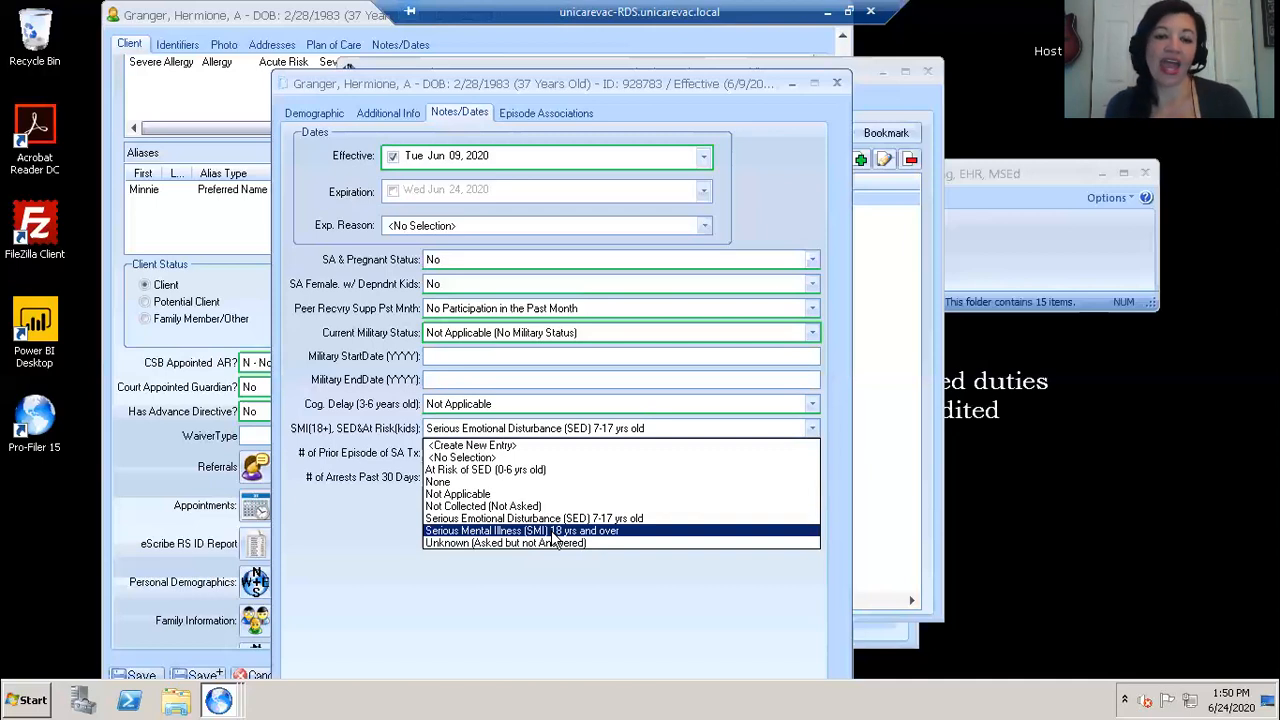
pyautogui.click(500, 483)
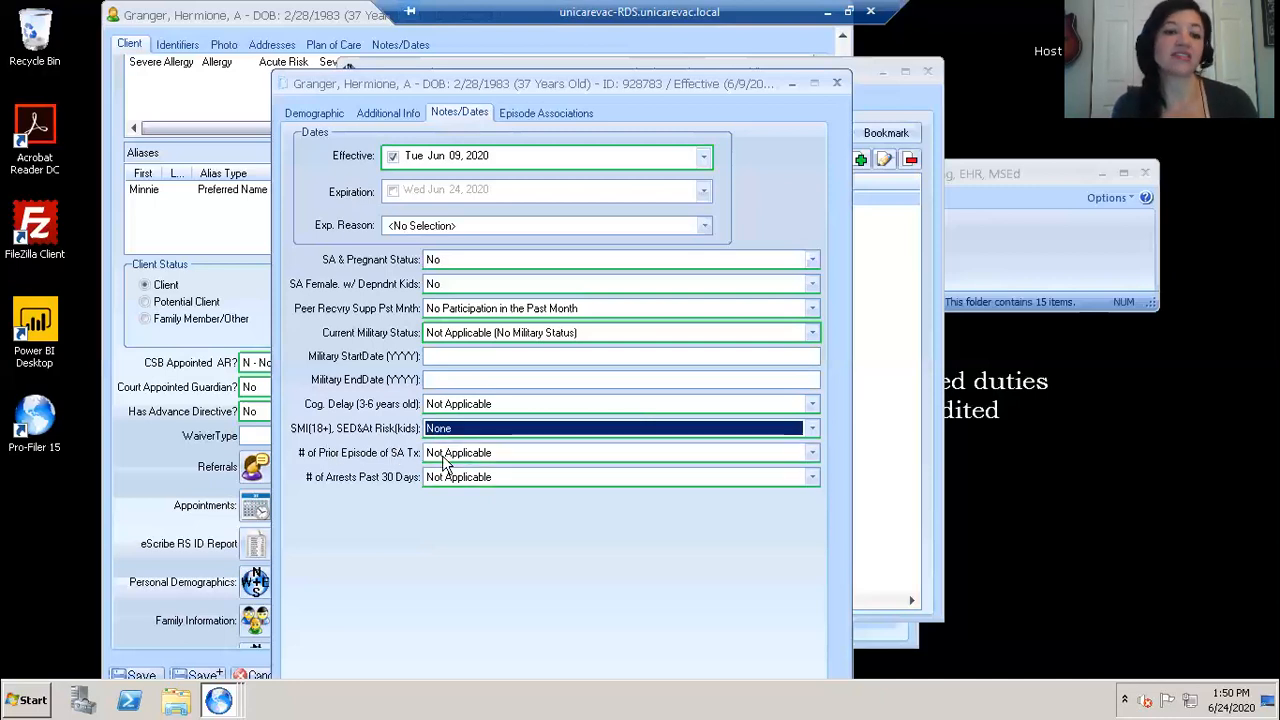
# Select Not Applicable for # of Prior Episode of SA Tx in the Notes/Dates fields
pyautogui.click(815, 452)
pyautogui.click(815, 455)
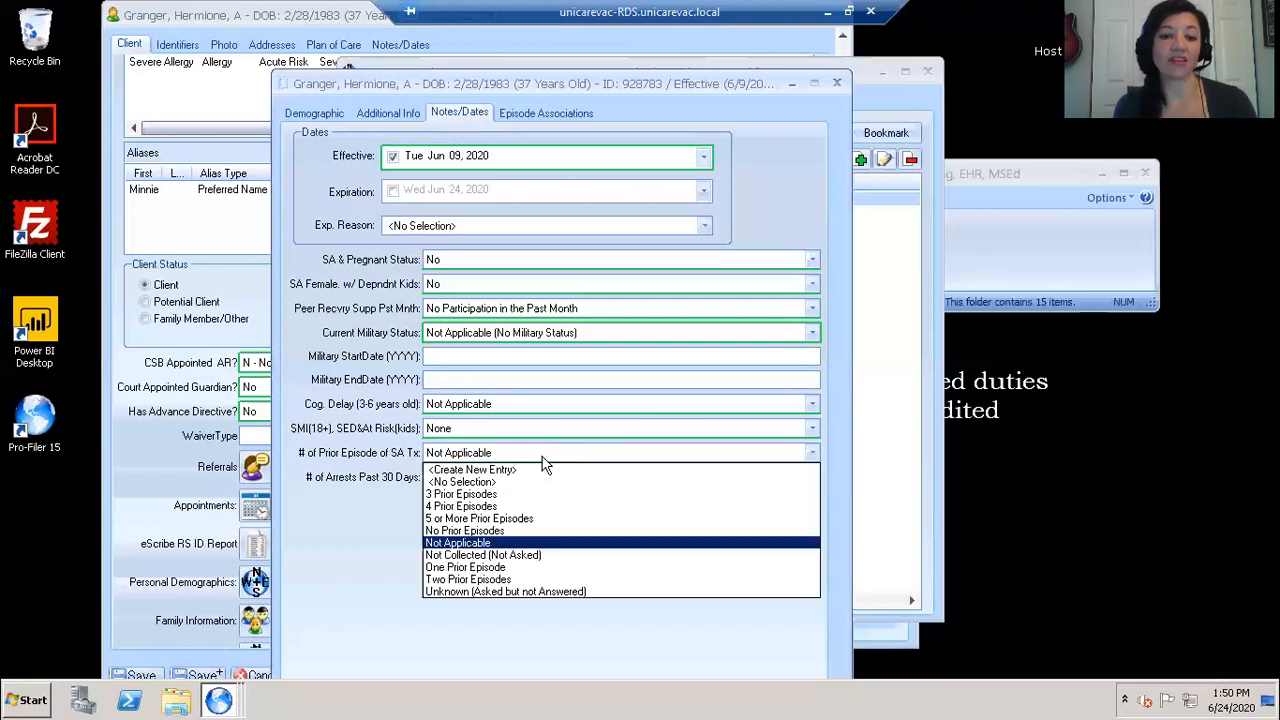
pyautogui.click(511, 546)
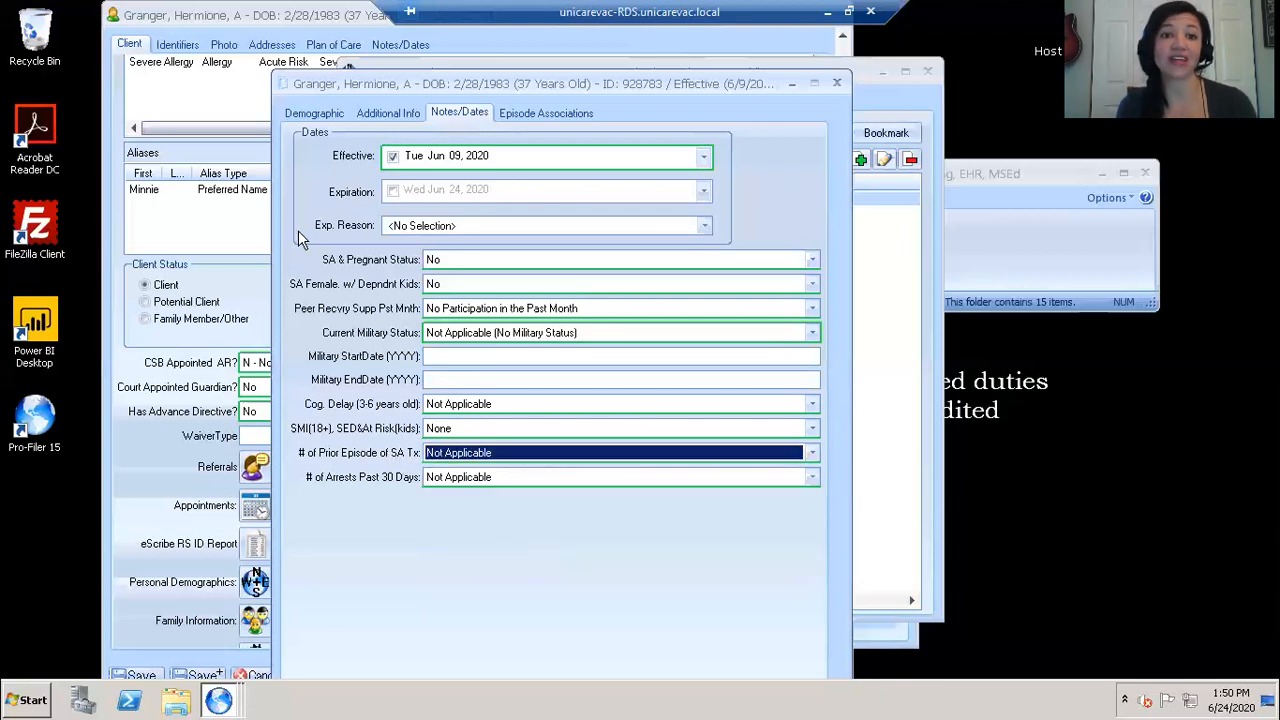
# Bring the whole record form into view and set # of Arrests Past 30 Days to 01 Number of Arrests
pyautogui.moveTo(313, 79); pyautogui.dragTo(283, 22)
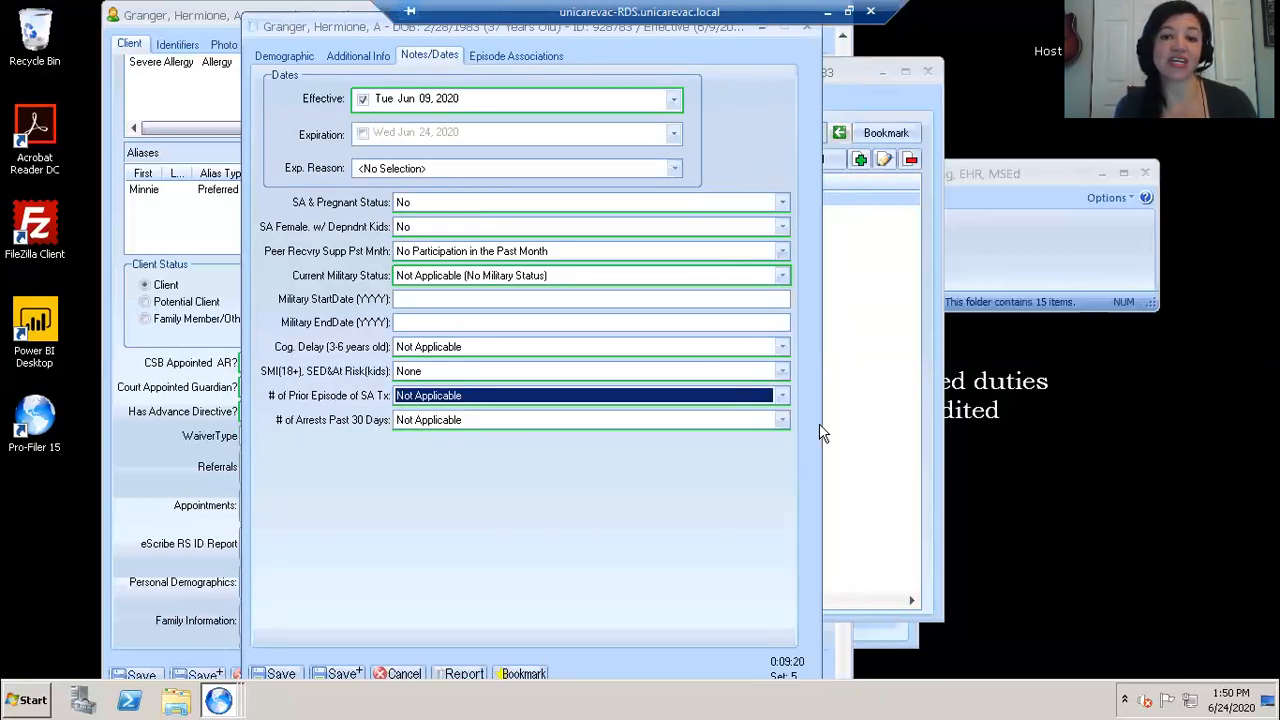
pyautogui.click(783, 421)
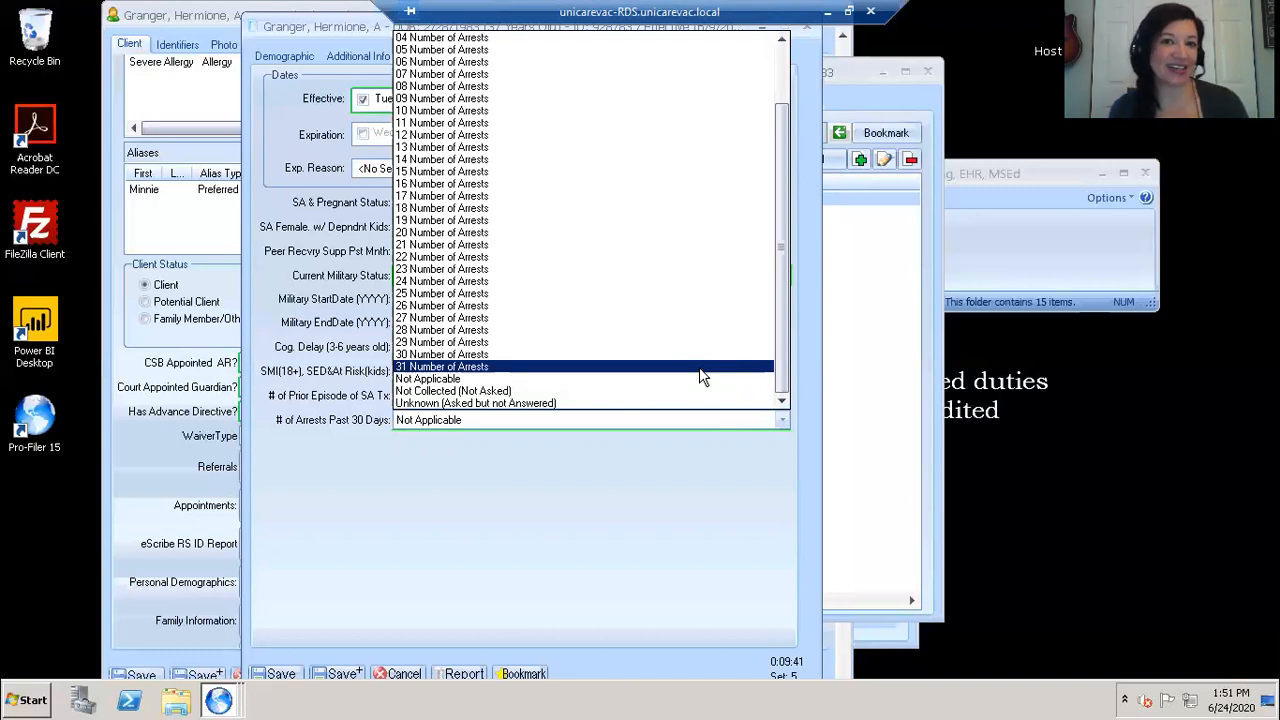
pyautogui.click(508, 381)
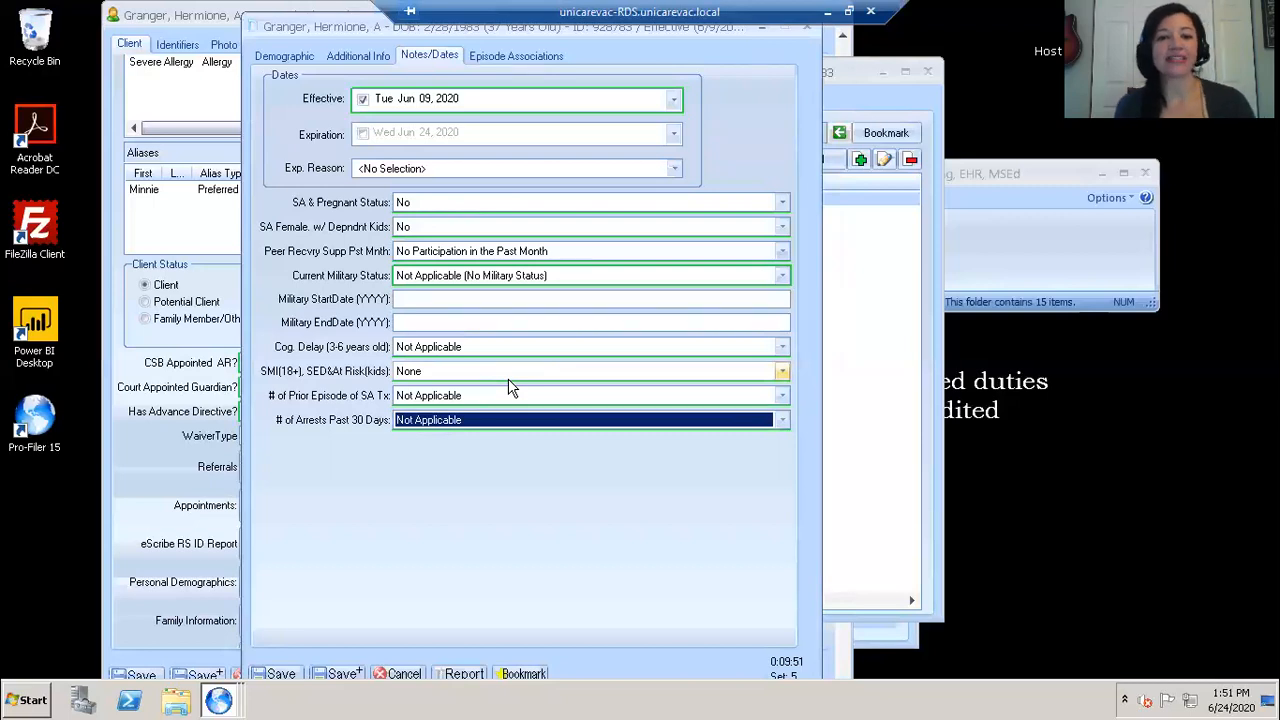
pyautogui.click(508, 420)
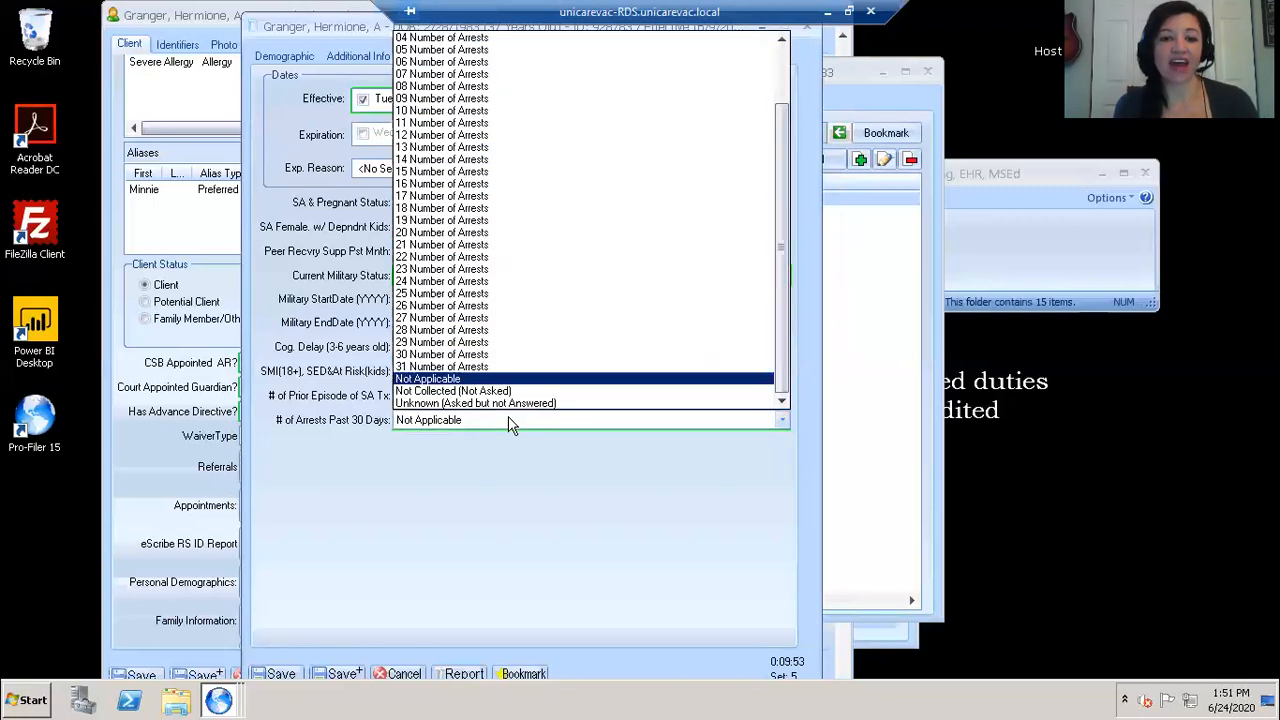
pyautogui.click(780, 38)
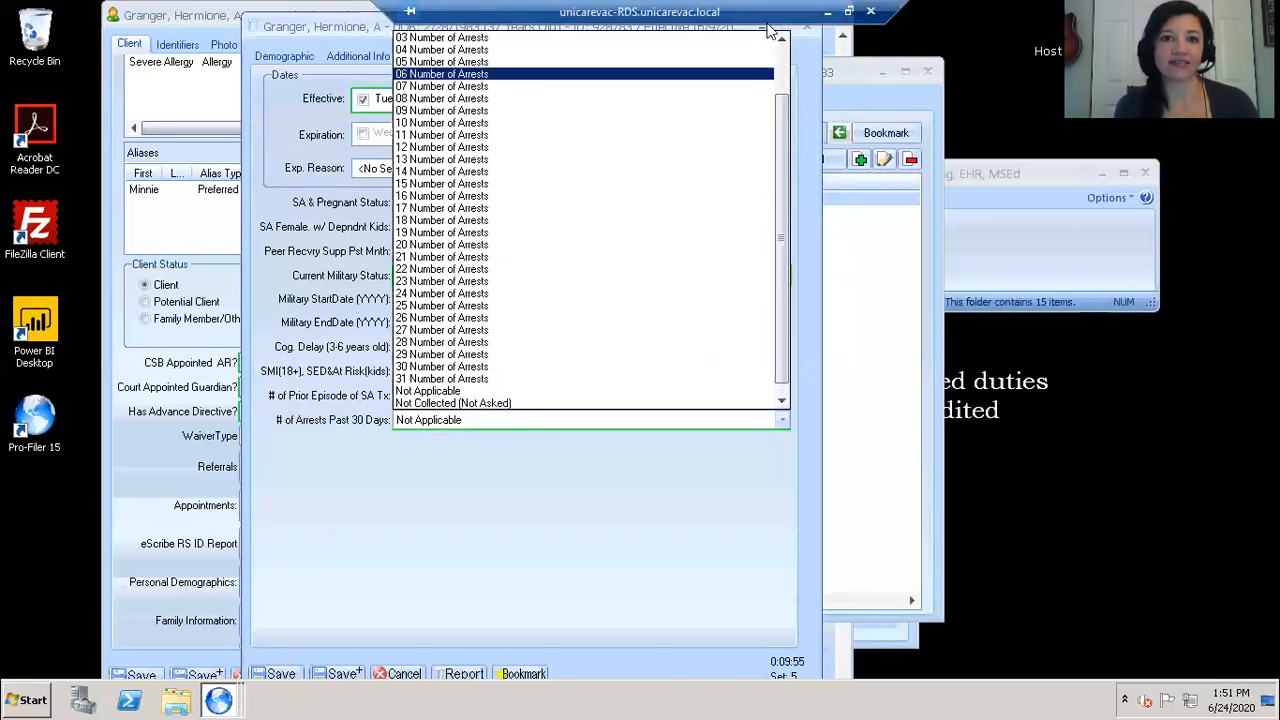
pyautogui.click(779, 38)
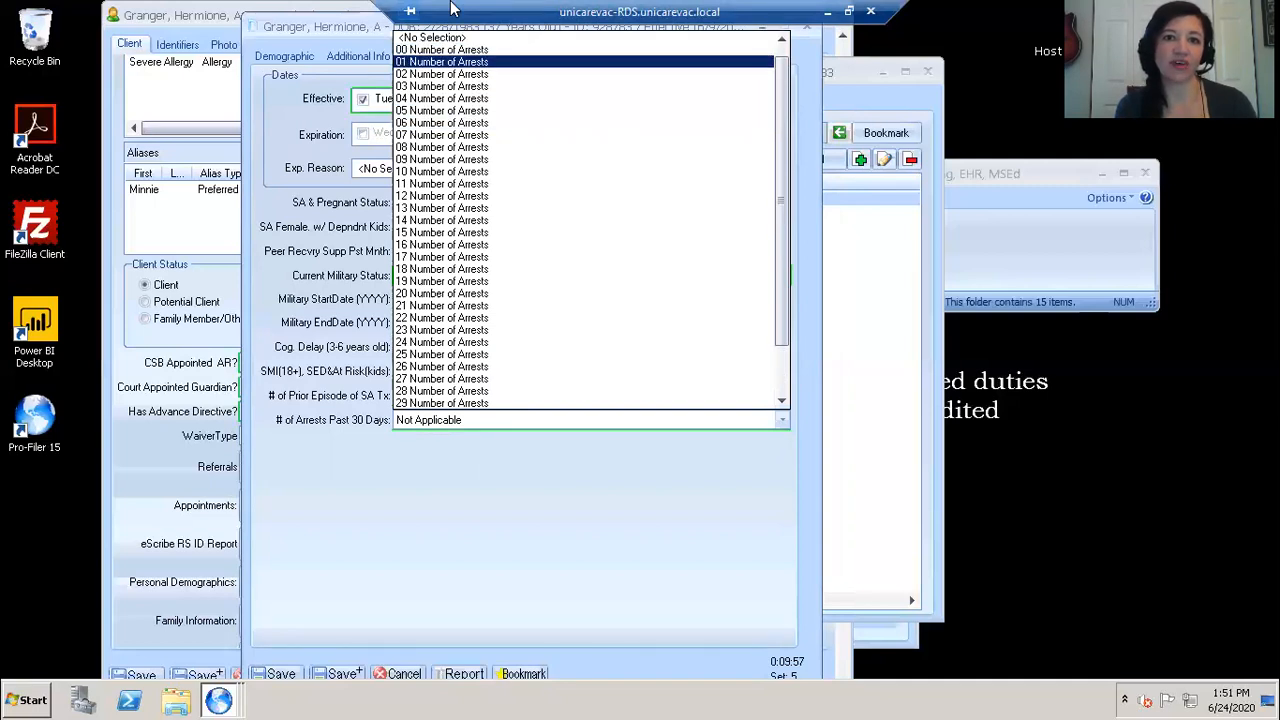
pyautogui.click(445, 61)
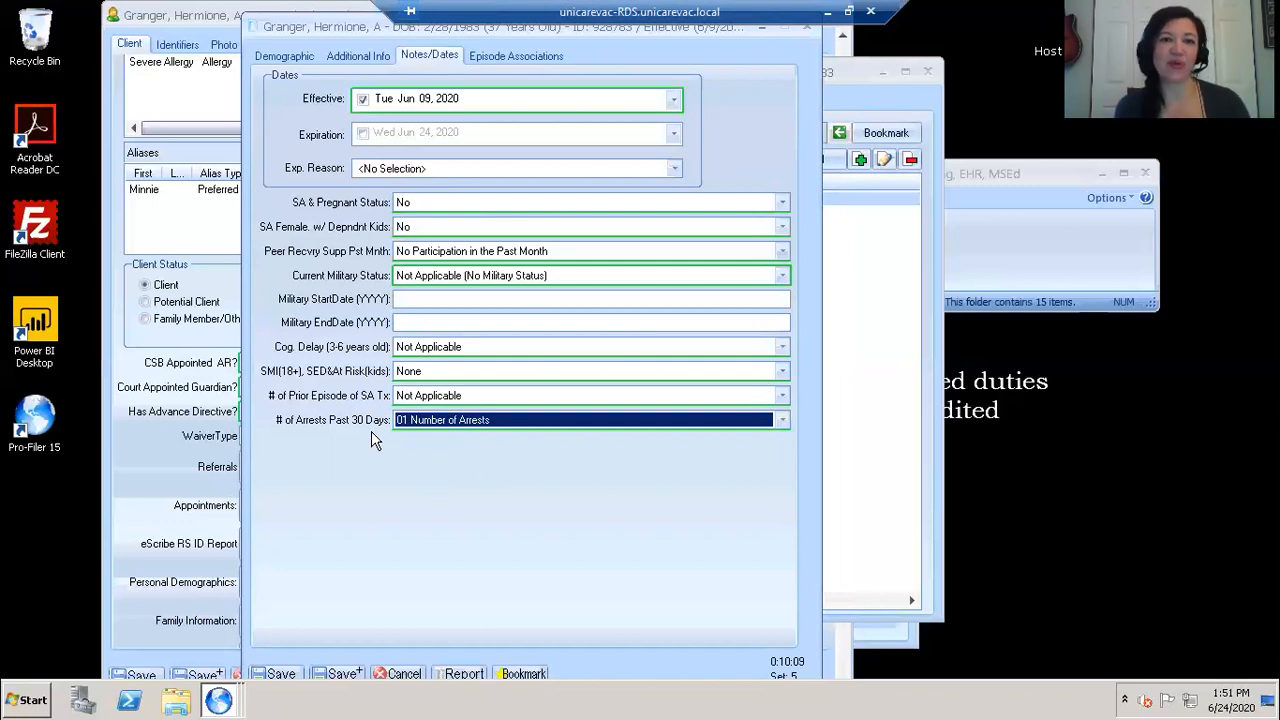
# Save the Personal Demographics record with SA & Pregnant Status set to No, and close the client's Navigator window
pyautogui.click(420, 204)
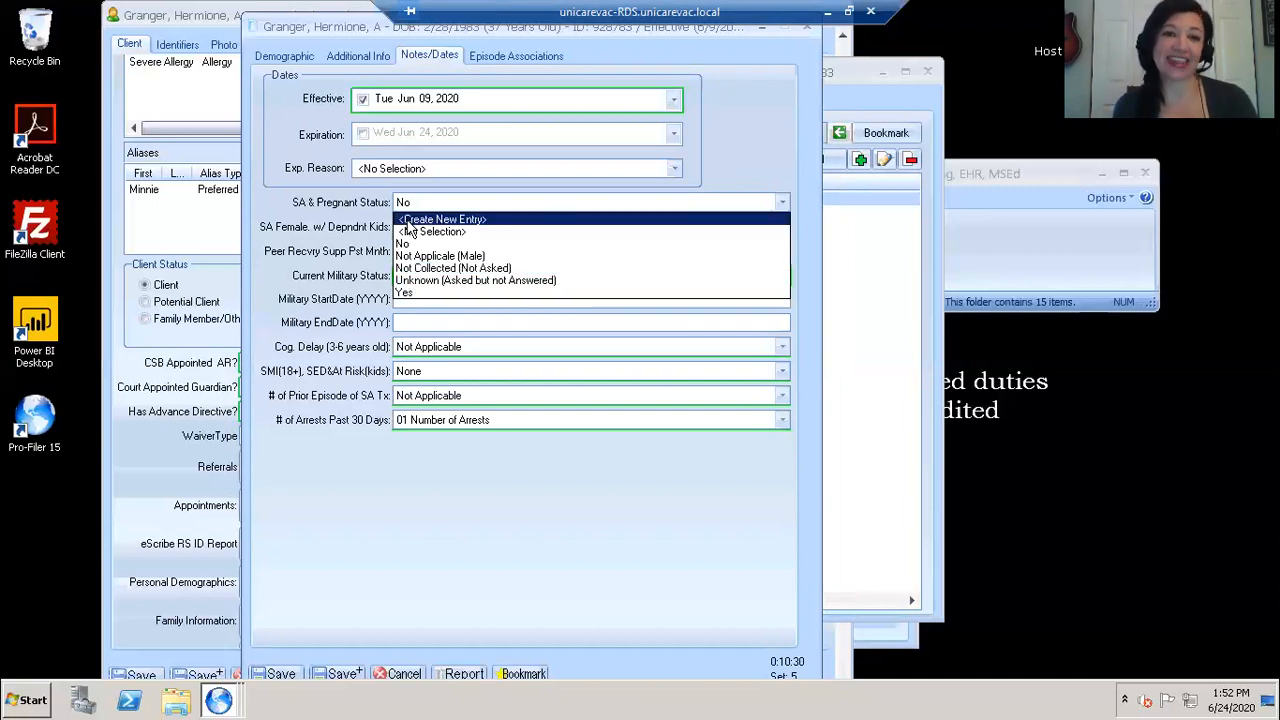
pyautogui.click(408, 244)
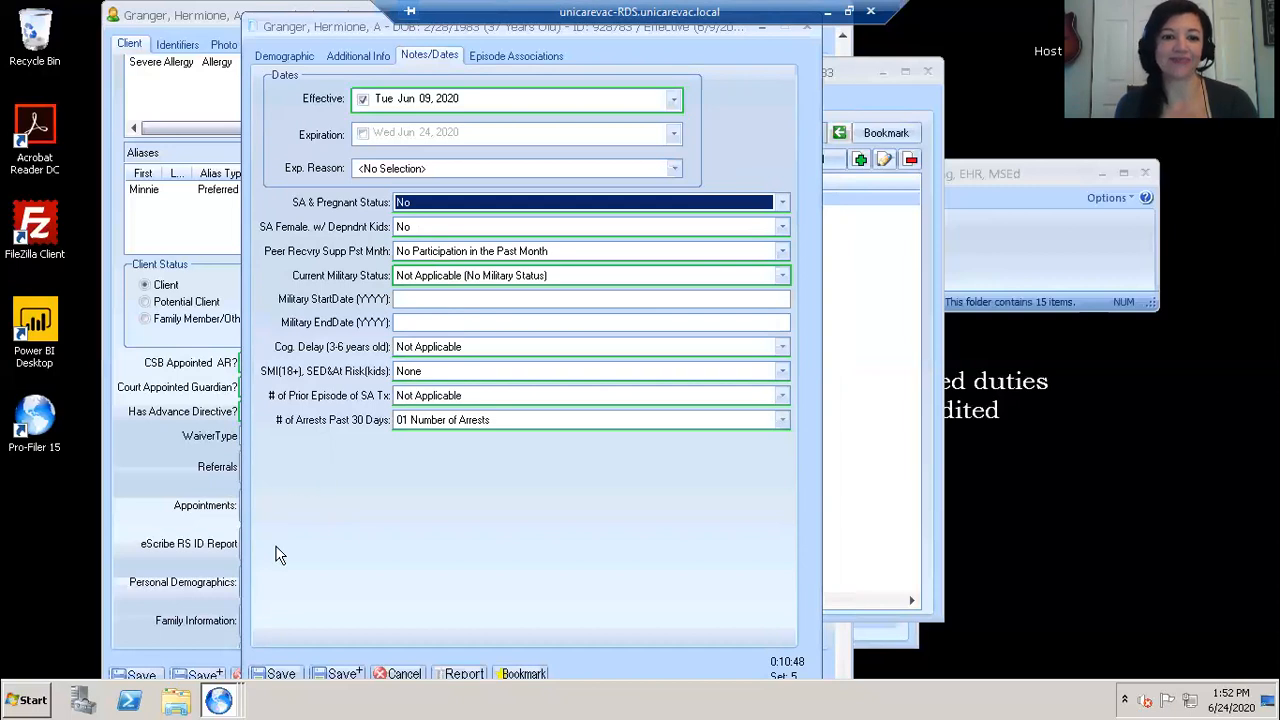
pyautogui.click(280, 674)
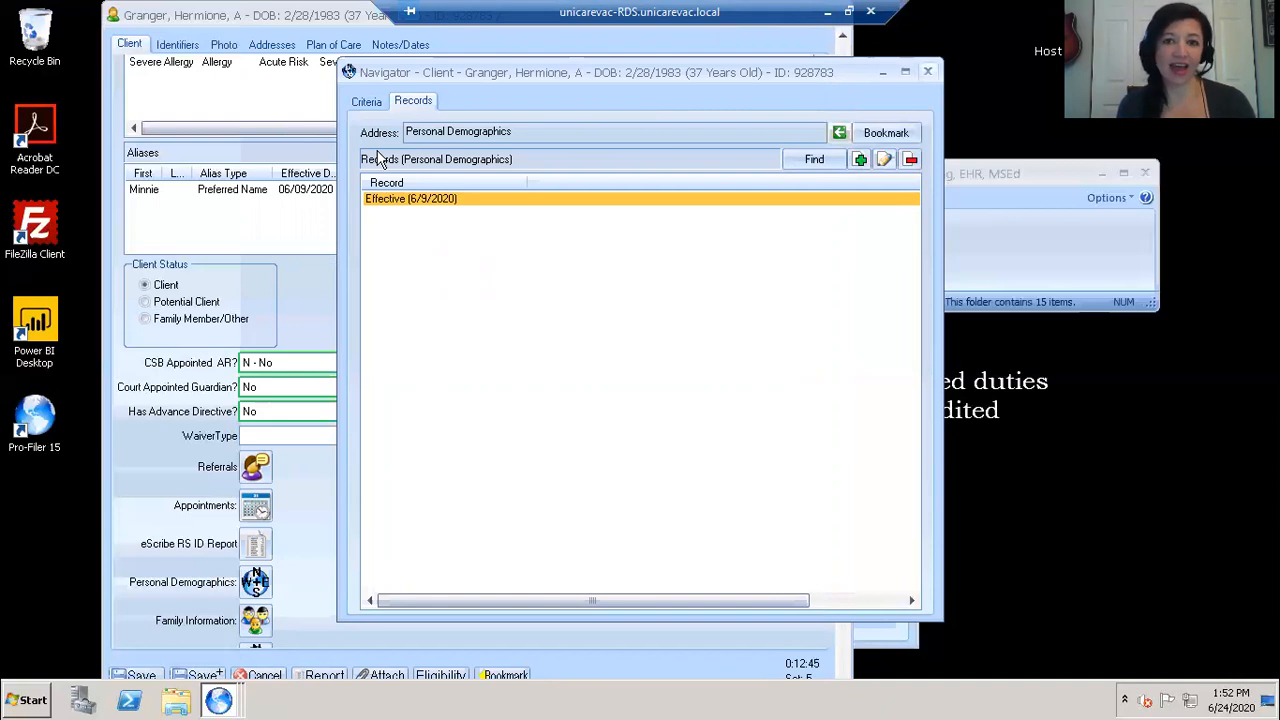
pyautogui.click(928, 72)
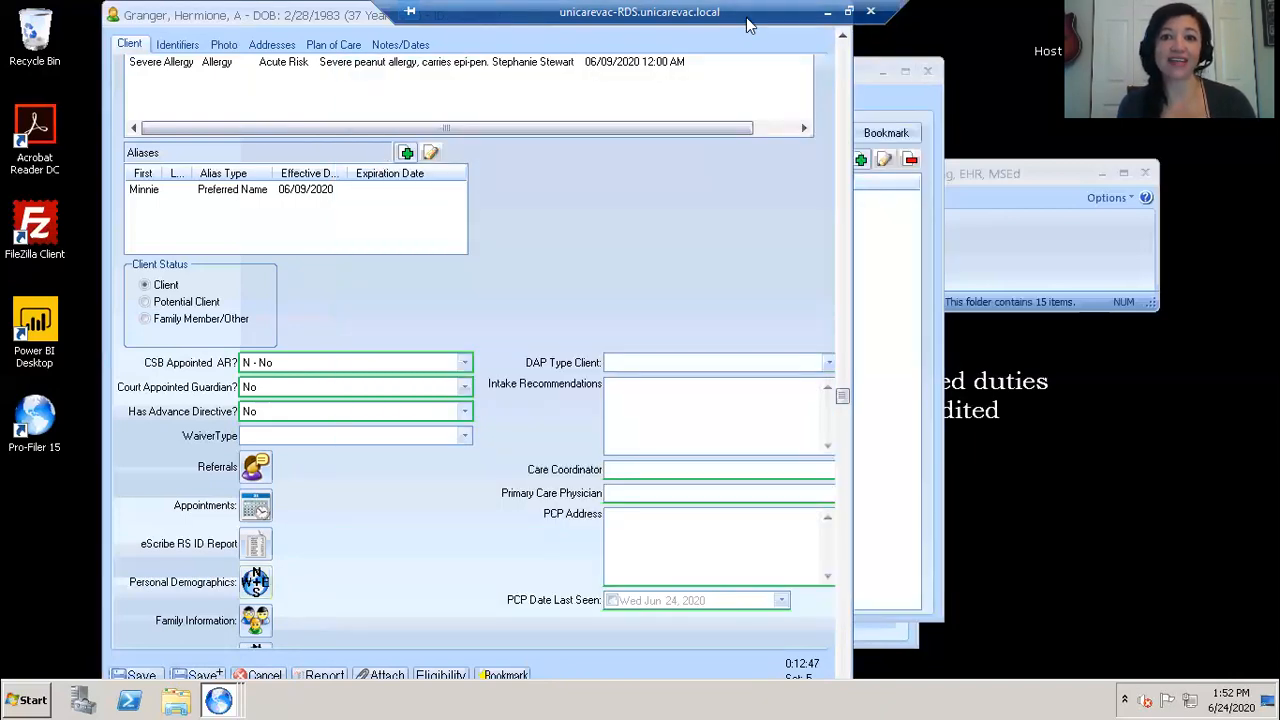